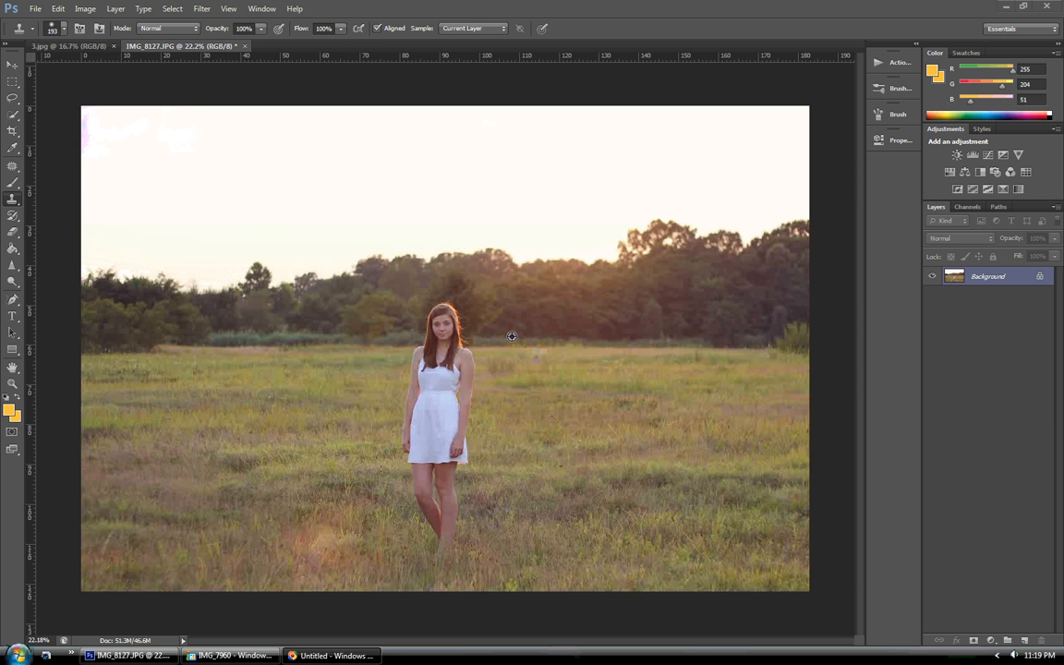
Select the whole pale sky above the tree line with the Quick Selection tool at a brush size of 341 px.
{"action": "key", "text": "ctrl+minus"}
{"action": "scroll", "coordinate": [512, 339], "scroll_direction": "up", "scroll_amount": 1}
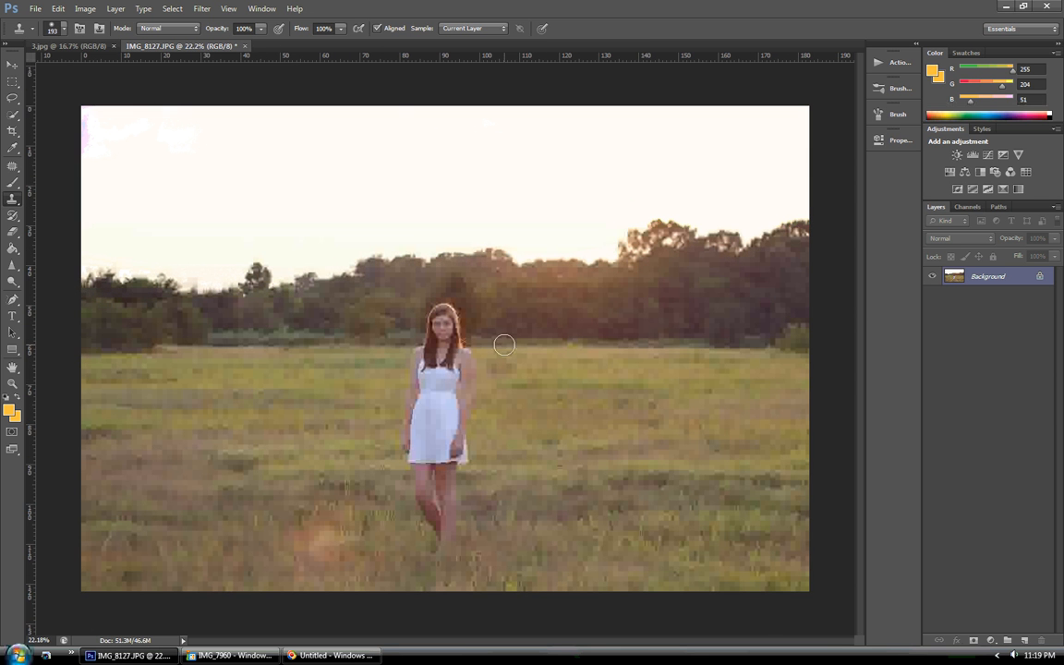
{"action": "left_click", "coordinate": [12, 116]}
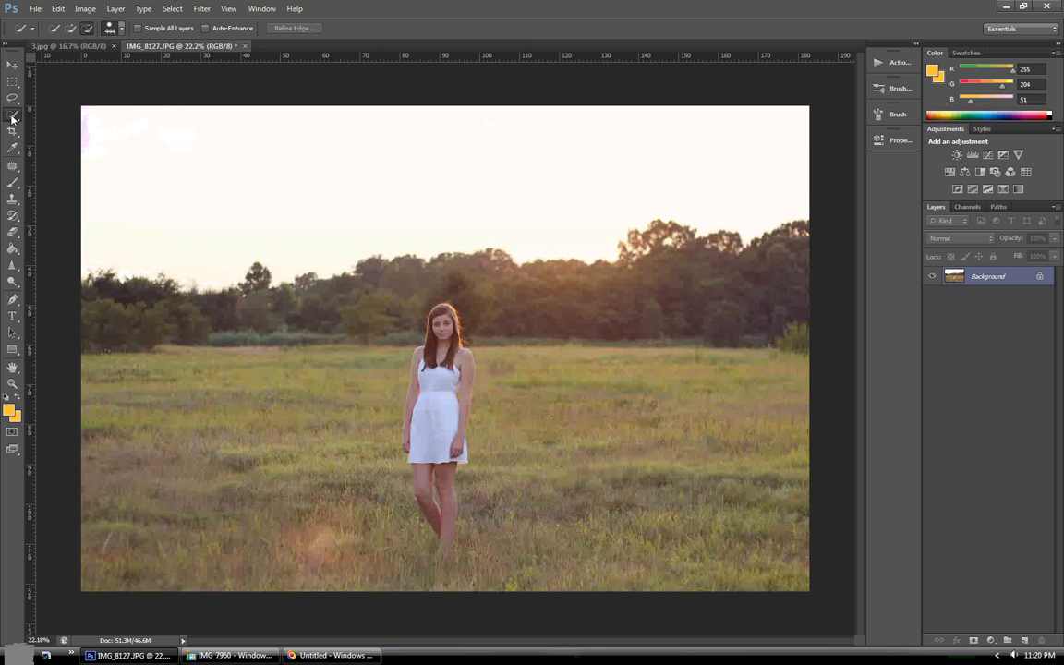
{"action": "right_click", "coordinate": [14, 117]}
{"action": "left_click", "coordinate": [64, 112]}
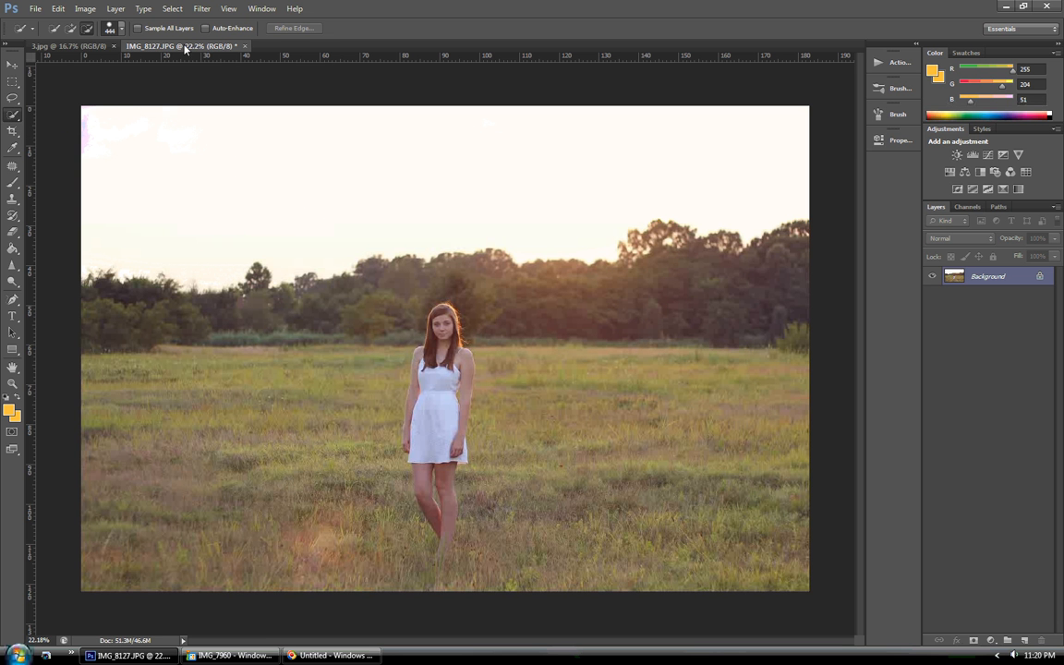
{"action": "left_click", "coordinate": [113, 27]}
{"action": "type", "text": "341"}
{"action": "key", "text": "Return"}
{"action": "left_click", "coordinate": [89, 117]}
{"action": "mouse_move", "coordinate": [98, 117]}
{"action": "left_mouse_down"}
{"action": "mouse_move", "coordinate": [149, 159]}
{"action": "mouse_move", "coordinate": [228, 174]}
{"action": "mouse_move", "coordinate": [259, 203]}
{"action": "left_mouse_up"}
{"action": "left_click_drag", "start_coordinate": [366, 198], "coordinate": [456, 186]}
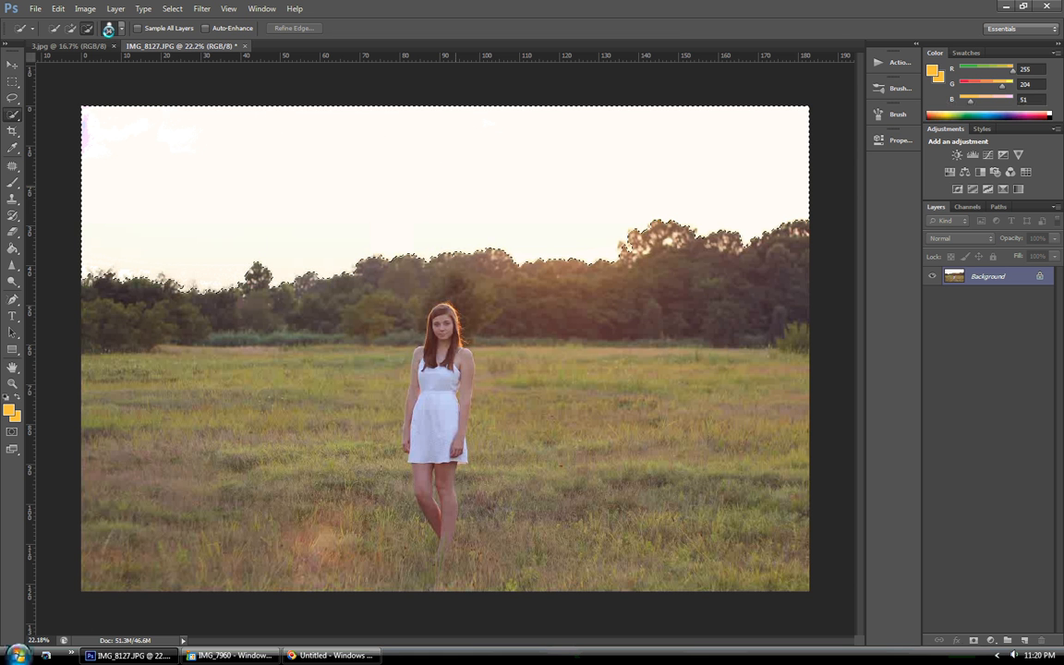
Reduce the selection brush to 193 px and add the tall treetops beside the sun glow to the sky selection.
{"action": "left_click", "coordinate": [108, 28]}
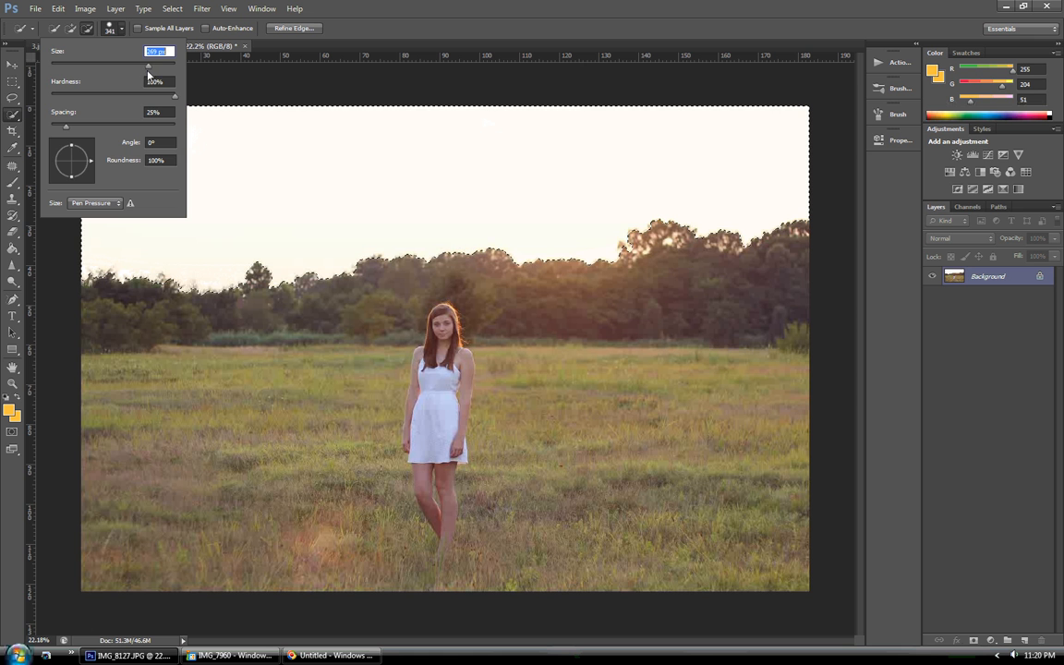
{"action": "mouse_move", "coordinate": [144, 72]}
{"action": "left_mouse_down"}
{"action": "mouse_move", "coordinate": [119, 81]}
{"action": "mouse_move", "coordinate": [139, 92]}
{"action": "left_mouse_up"}
{"action": "left_click", "coordinate": [666, 225]}
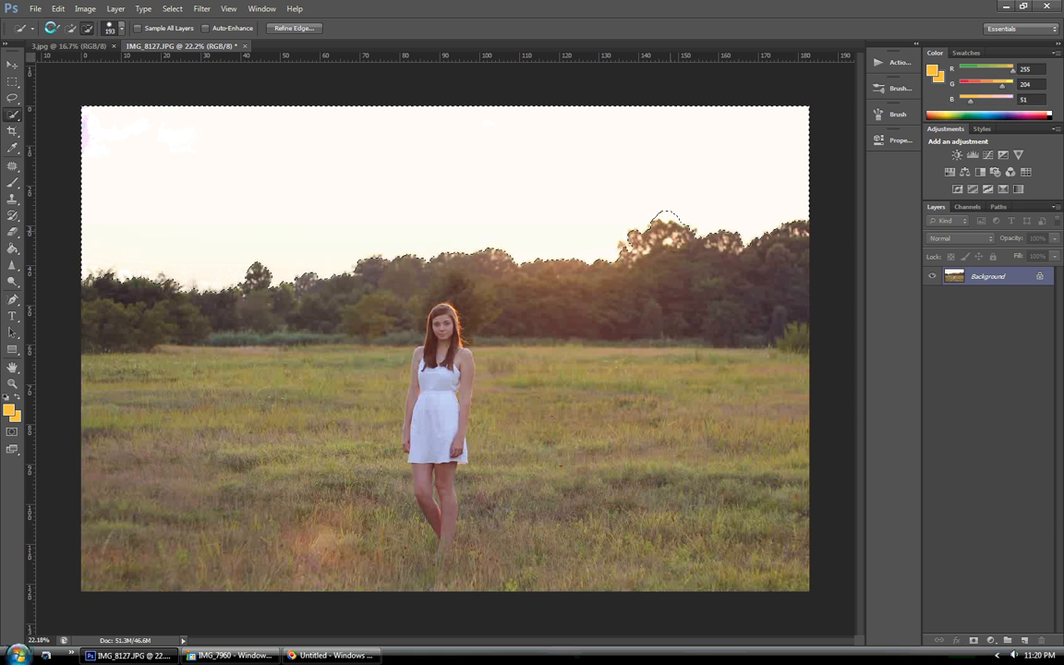
{"action": "left_click", "coordinate": [71, 28]}
{"action": "left_click", "coordinate": [668, 224]}
{"action": "left_click_drag", "start_coordinate": [620, 220], "coordinate": [713, 241]}
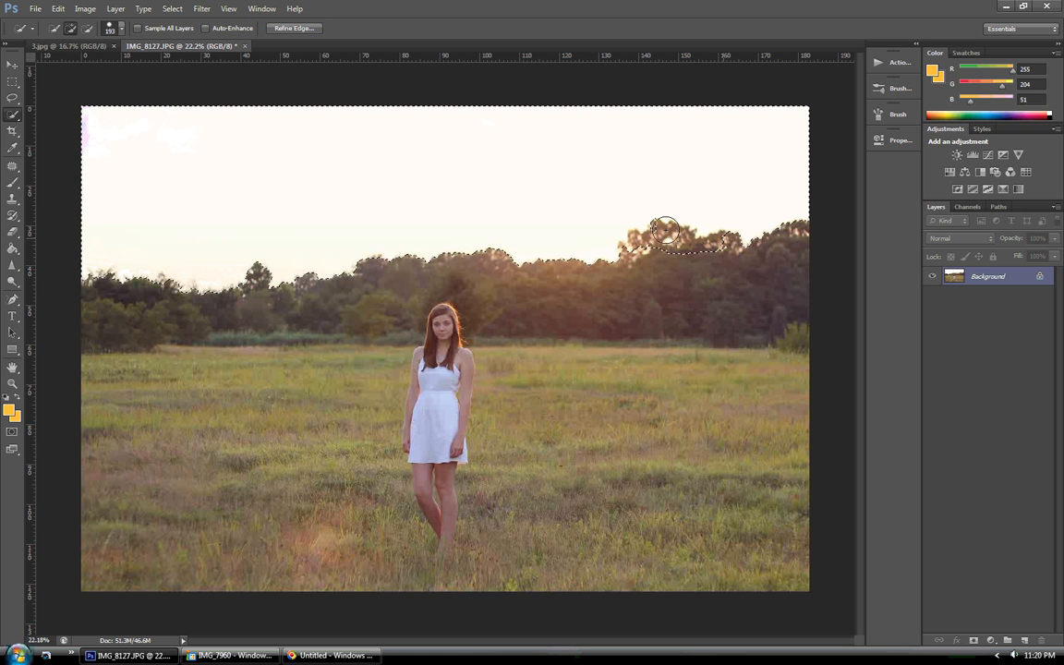
{"action": "left_click", "coordinate": [657, 225]}
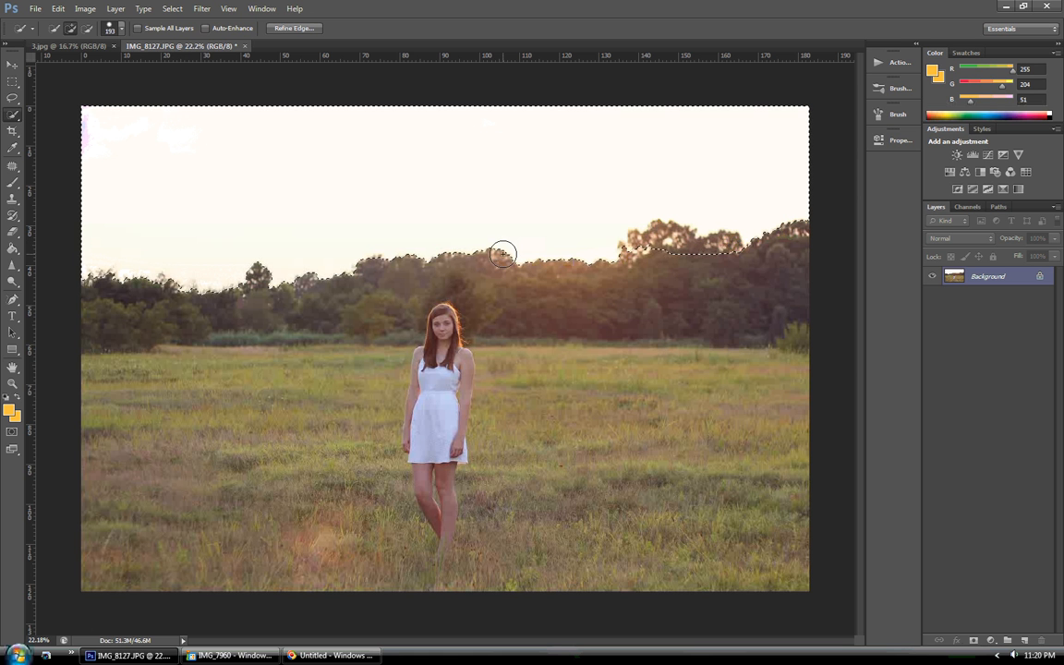
Extend the sky selection over the treetops in the middle of the tree line, above and beside the woman.
{"action": "left_click", "coordinate": [493, 253]}
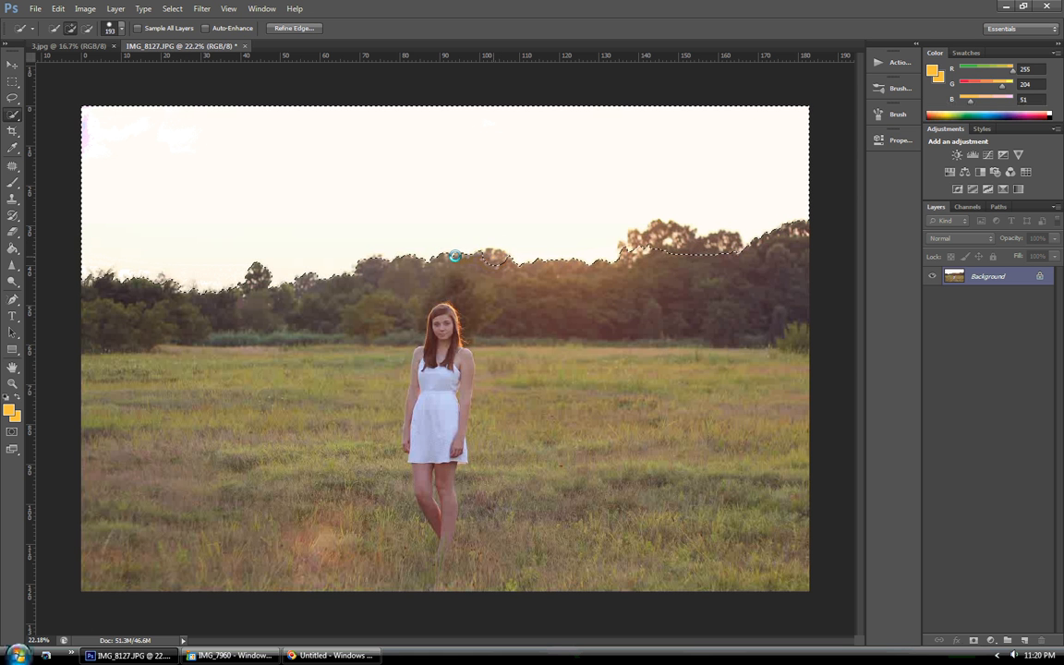
{"action": "left_click", "coordinate": [407, 255]}
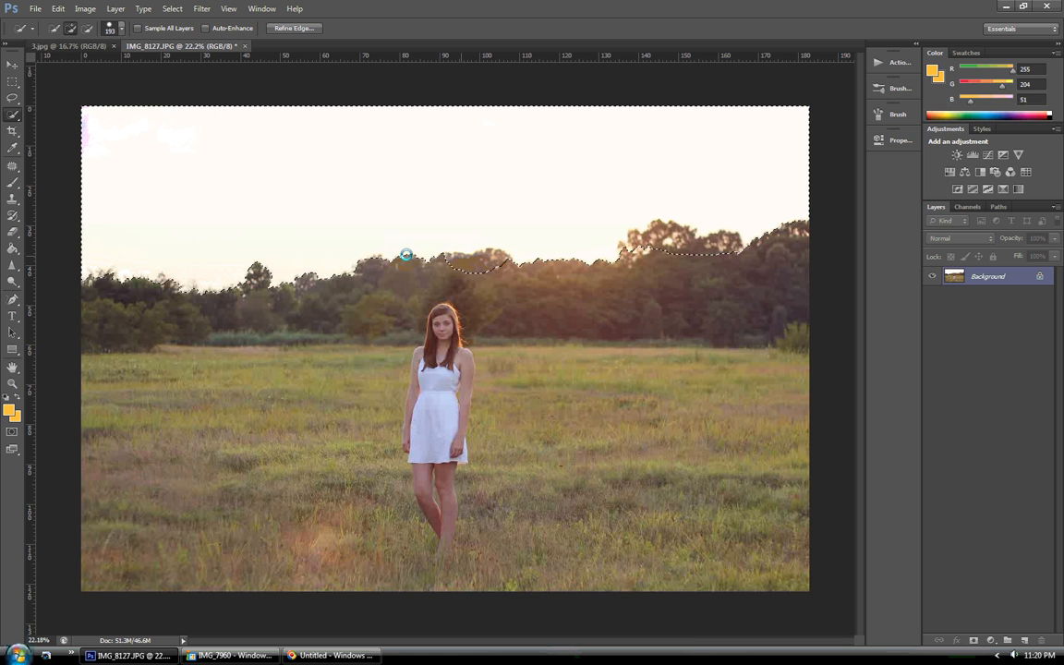
{"action": "left_click", "coordinate": [439, 254]}
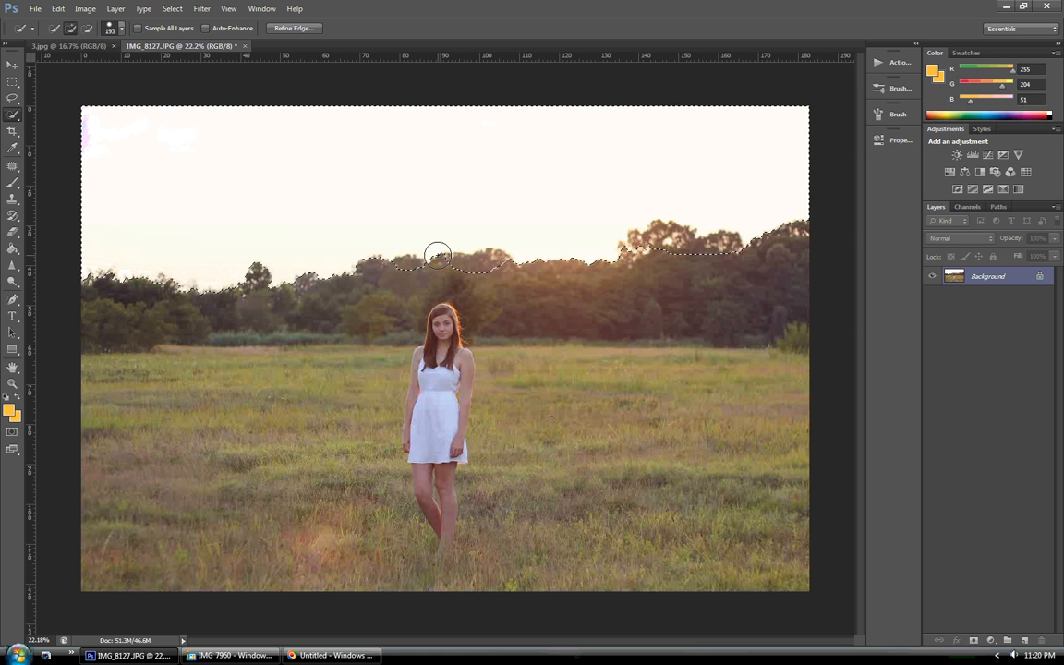
{"action": "left_click", "coordinate": [373, 260]}
{"action": "left_click", "coordinate": [379, 262]}
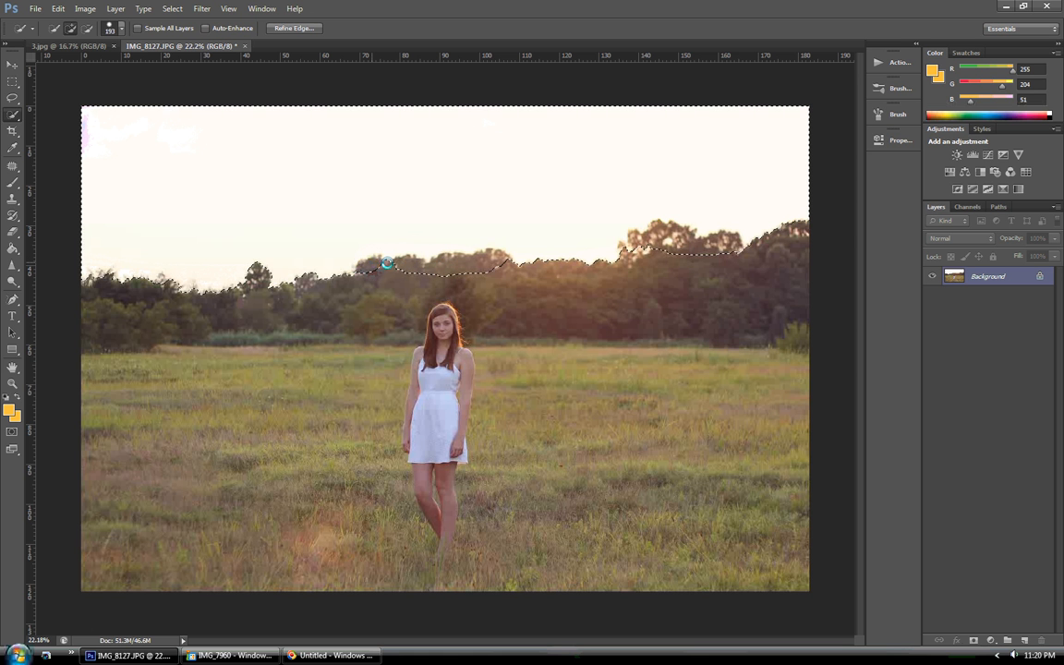
{"action": "left_click", "coordinate": [307, 266]}
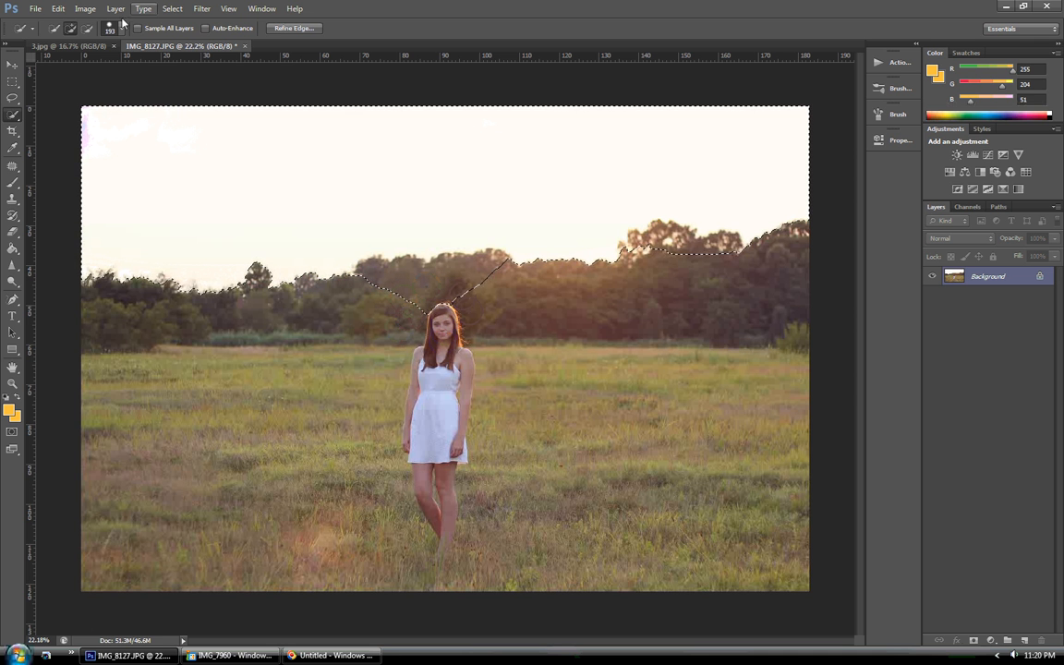
Subtract the area around the woman's head and the trees just above it from the selection.
{"action": "left_click", "coordinate": [88, 29]}
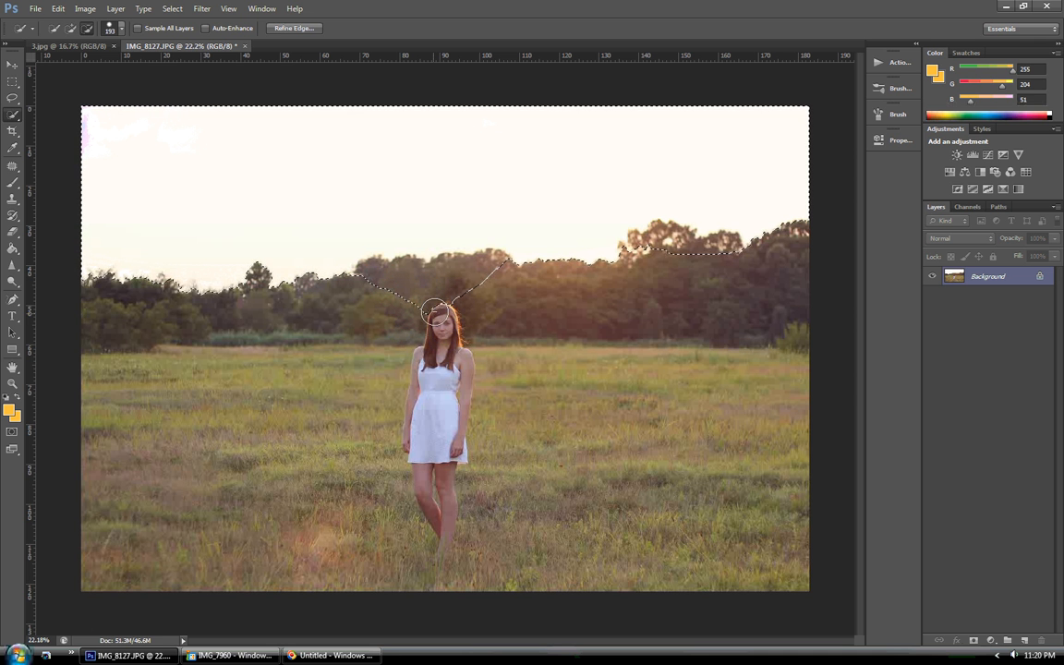
{"action": "left_click", "coordinate": [443, 291]}
{"action": "left_click", "coordinate": [412, 304]}
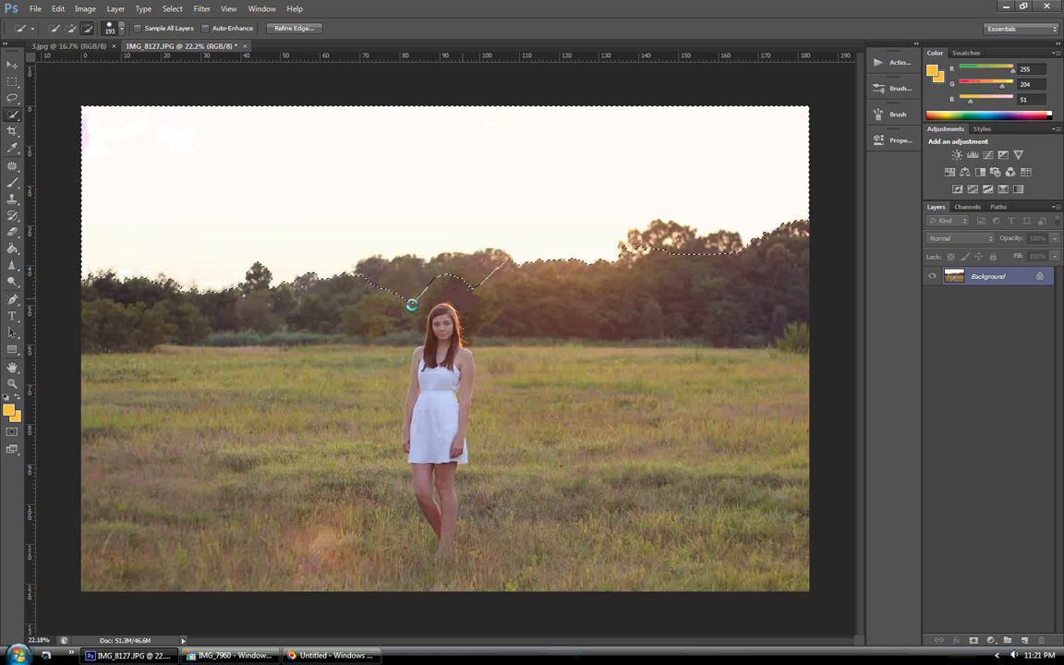
{"action": "left_click", "coordinate": [399, 302]}
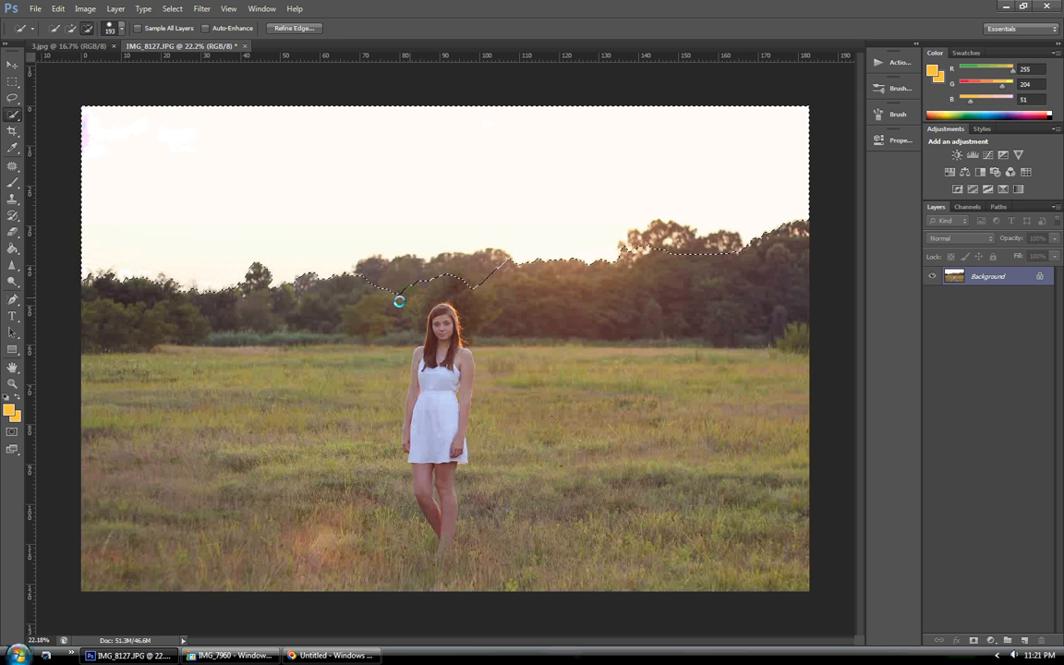
Add the lone tall tree and the treetops near the photo's left edge to the sky selection.
{"action": "left_click", "coordinate": [72, 29]}
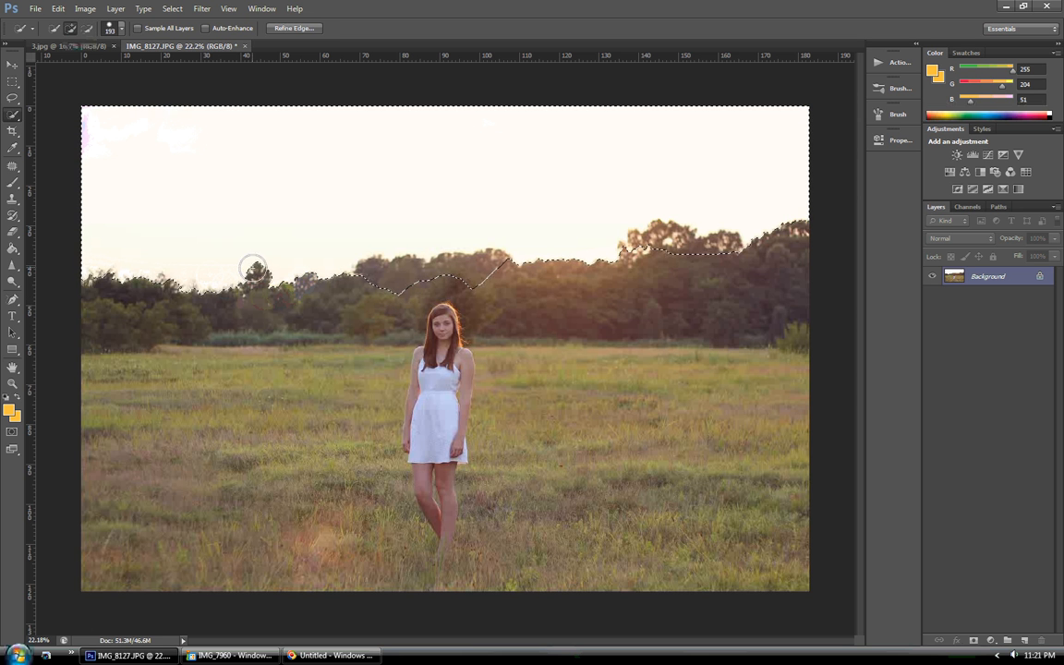
{"action": "left_click", "coordinate": [256, 273]}
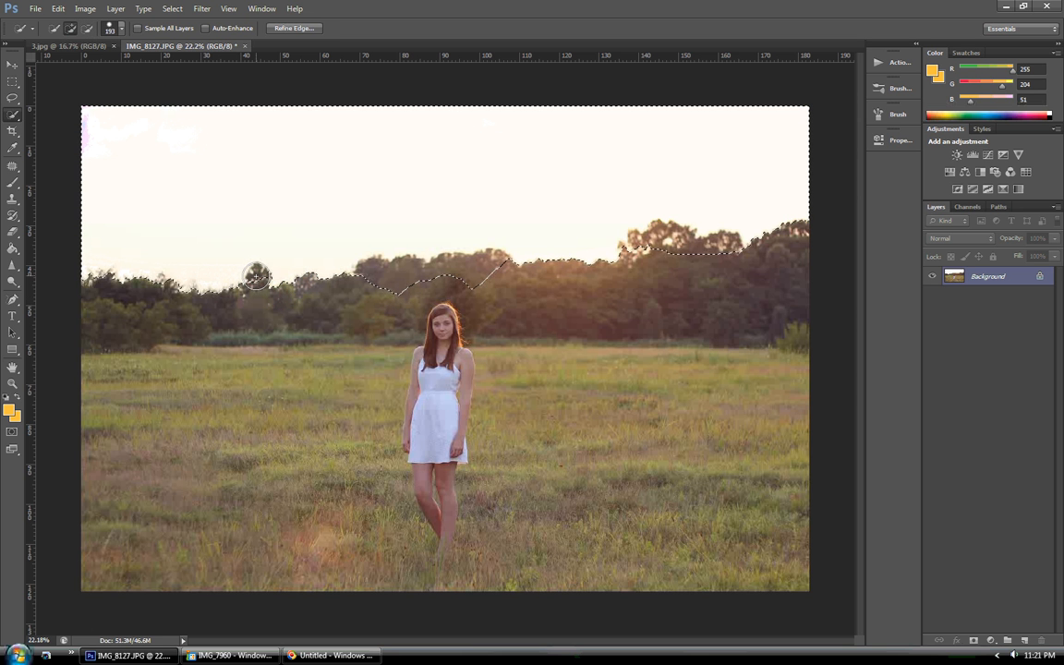
{"action": "left_click", "coordinate": [132, 281]}
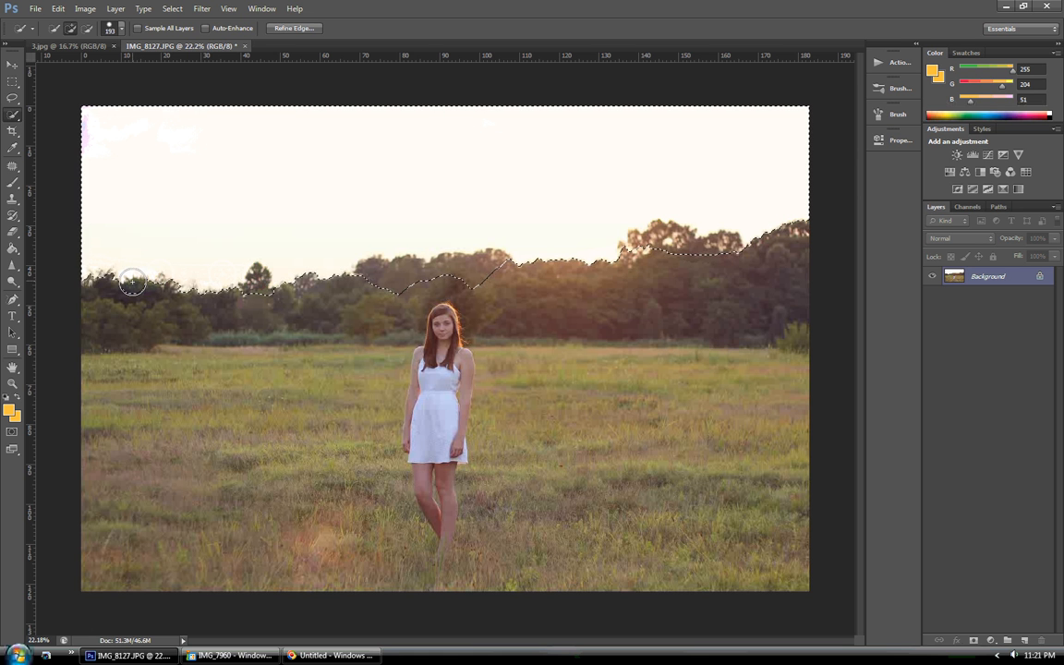
{"action": "left_click", "coordinate": [152, 277]}
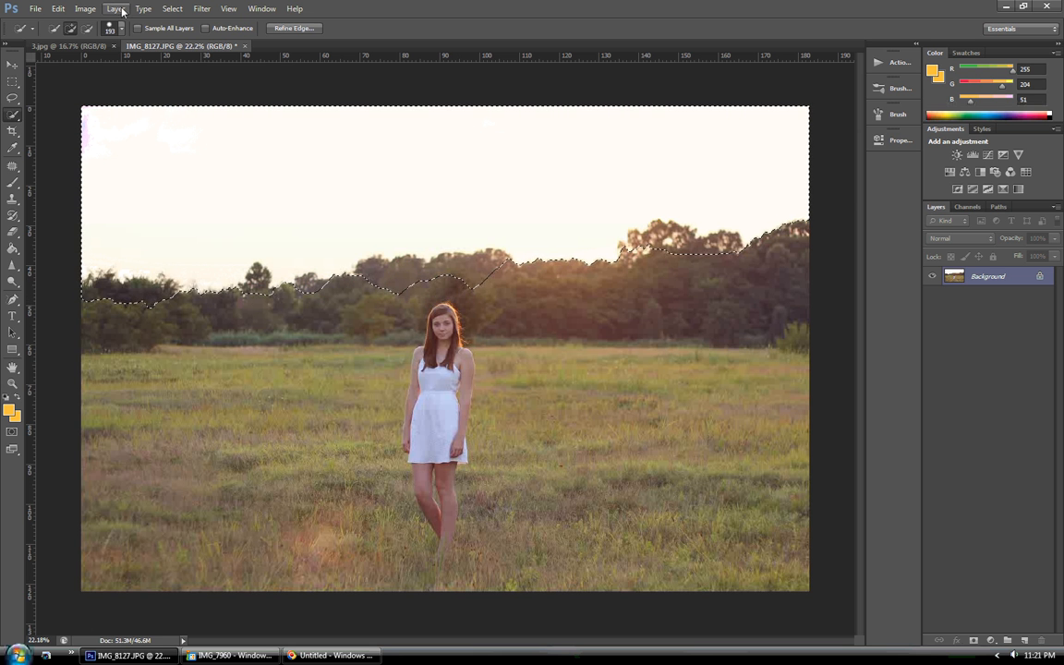
Feather the sky selection with a radius of 10 pixels.
{"action": "left_click", "coordinate": [185, 9]}
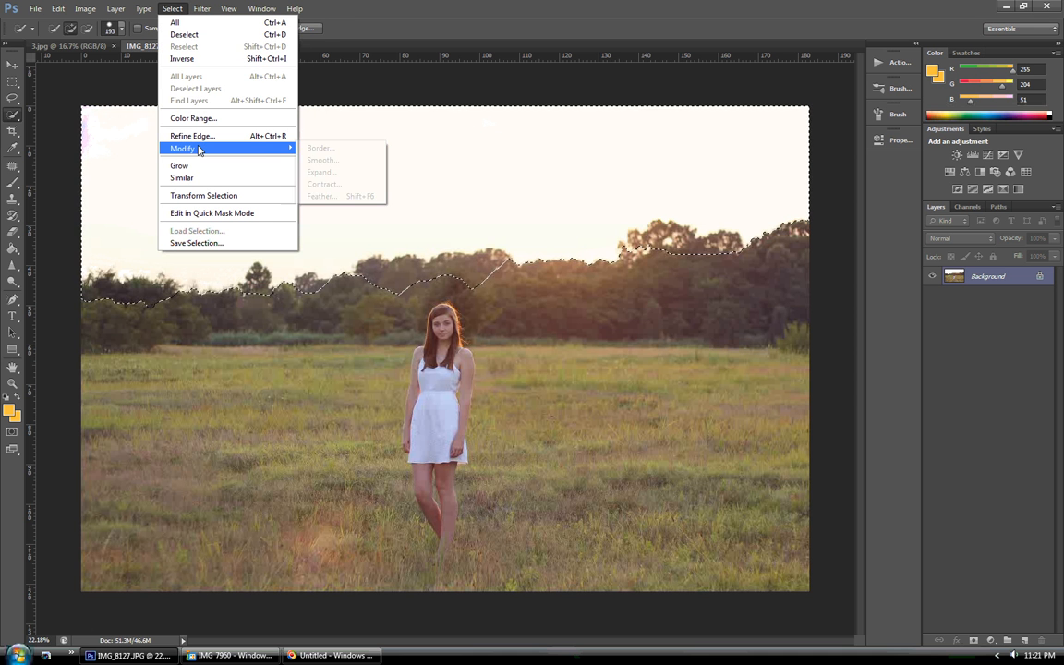
{"action": "left_click", "coordinate": [322, 196]}
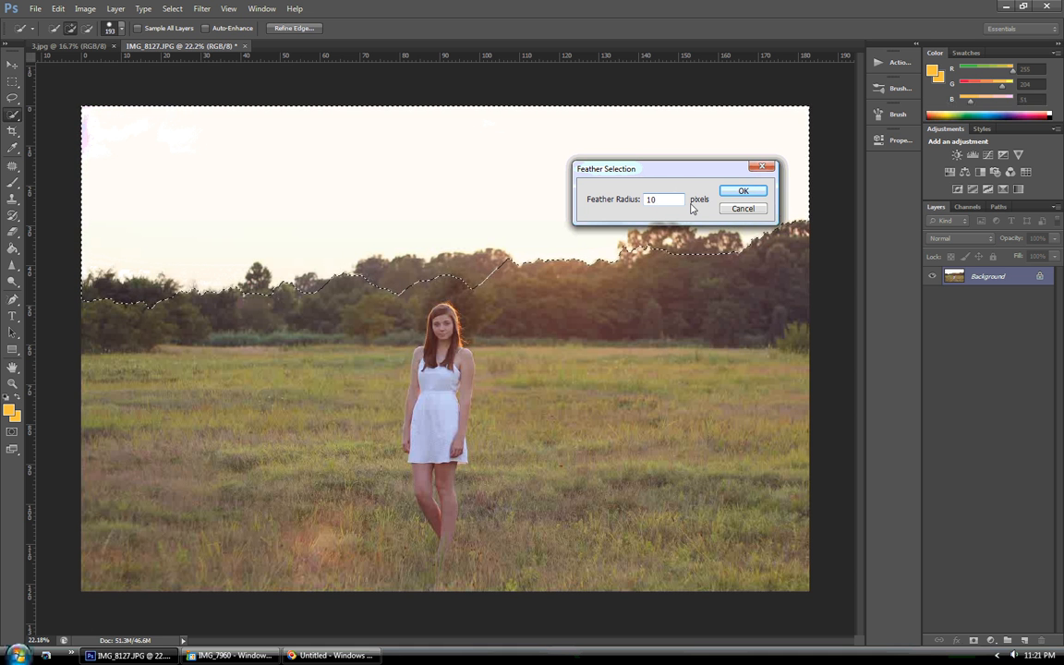
{"action": "left_click", "coordinate": [743, 193]}
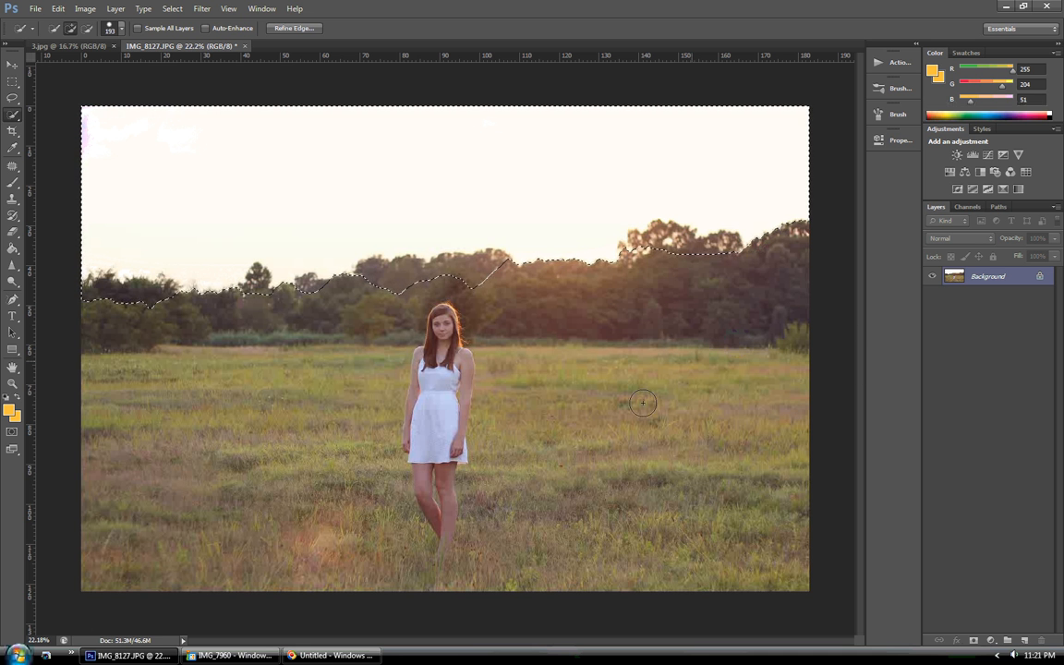
Open sky image 3 from the Sky Presets folder.
{"action": "left_click", "coordinate": [35, 9]}
{"action": "left_click", "coordinate": [46, 35]}
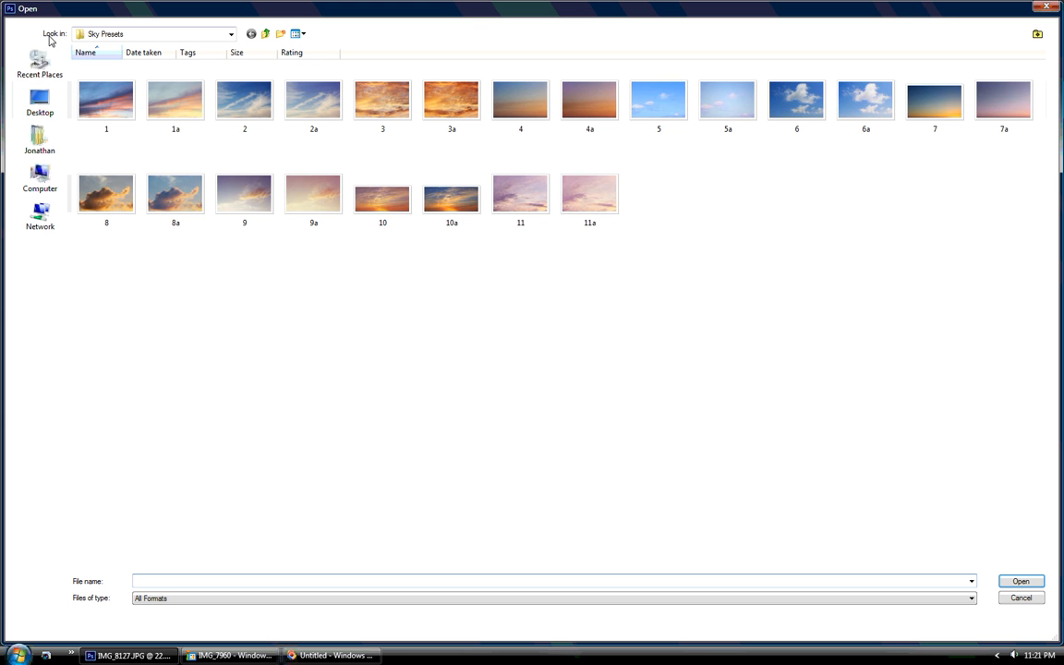
{"action": "left_click", "coordinate": [379, 102]}
{"action": "left_click", "coordinate": [1021, 580]}
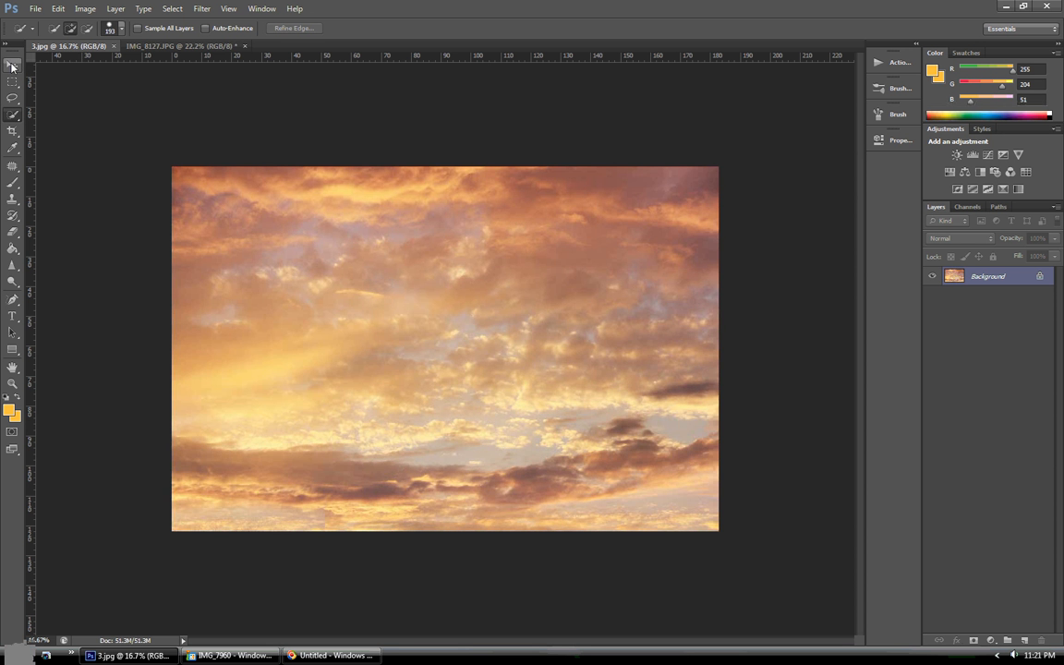
Float the 3.jpg window and copy its sunset sky into IMG_8127.JPG with the Move tool, covering the photo's upper part.
{"action": "left_click", "coordinate": [12, 65]}
{"action": "left_click_drag", "start_coordinate": [73, 39], "coordinate": [432, 127]}
{"action": "left_click", "coordinate": [105, 38]}
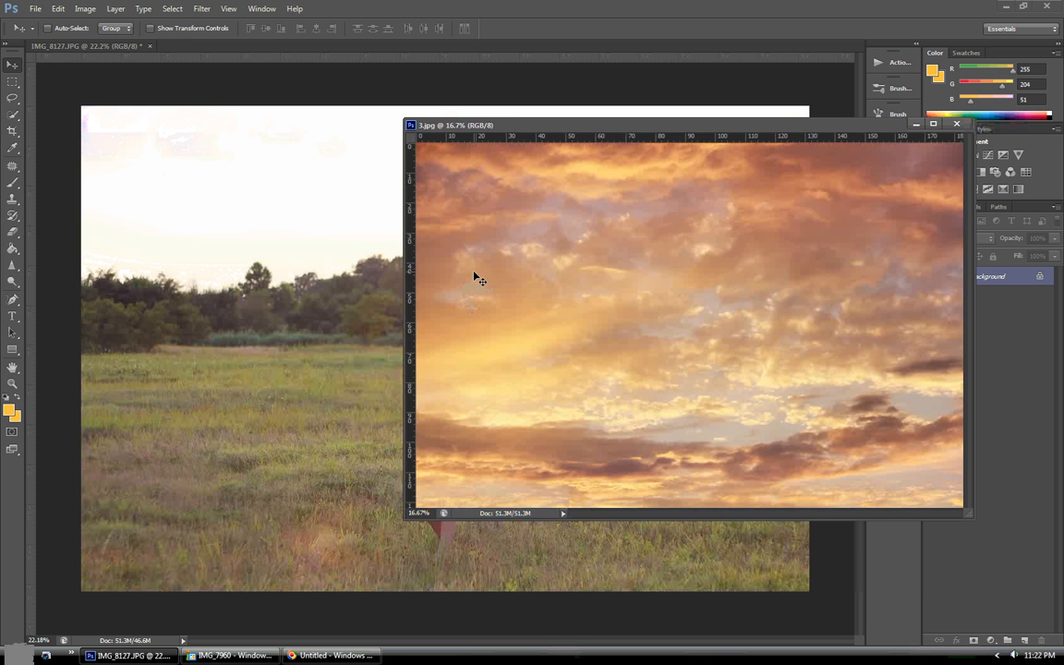
{"action": "left_click_drag", "start_coordinate": [478, 279], "coordinate": [725, 205]}
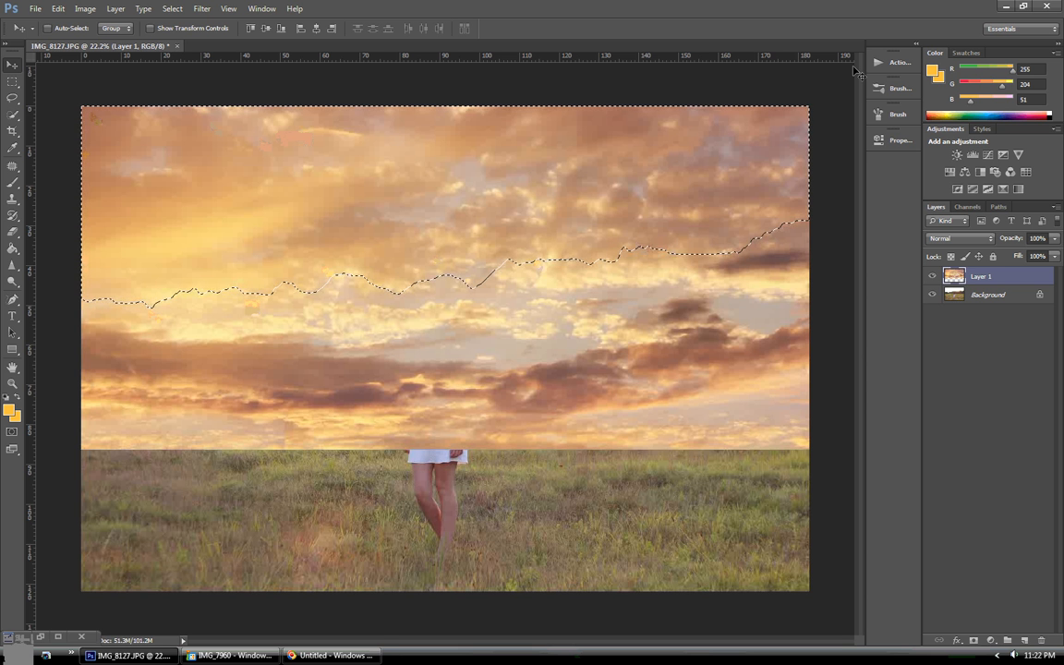
Clip the sunset sky layer to the Background and add a layer mask from the feathered sky selection.
{"action": "right_click", "coordinate": [977, 278]}
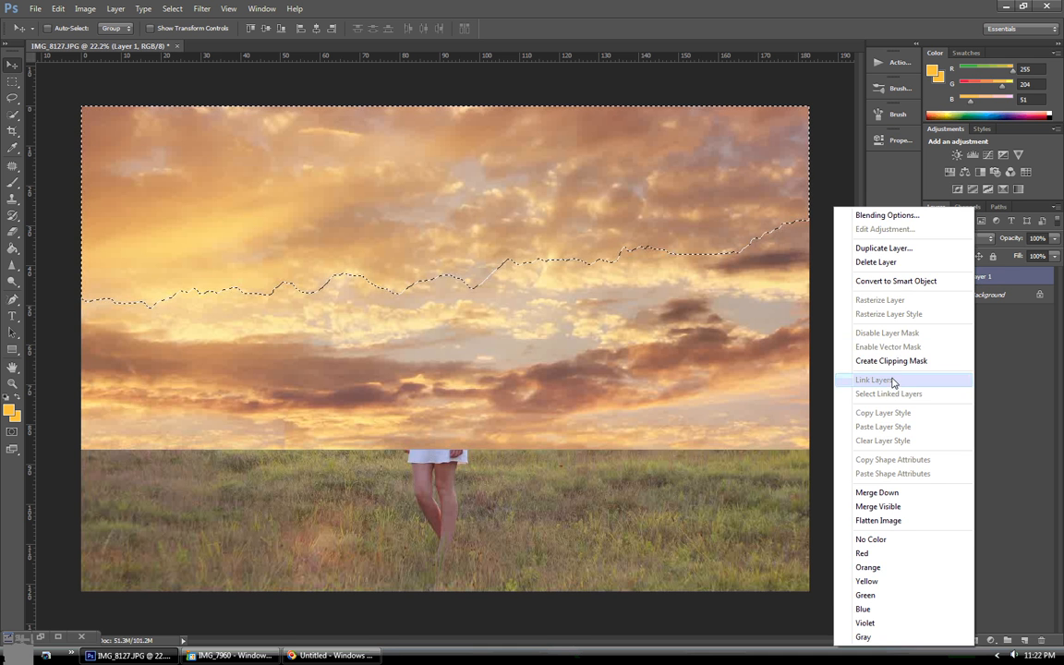
{"action": "left_click", "coordinate": [894, 362]}
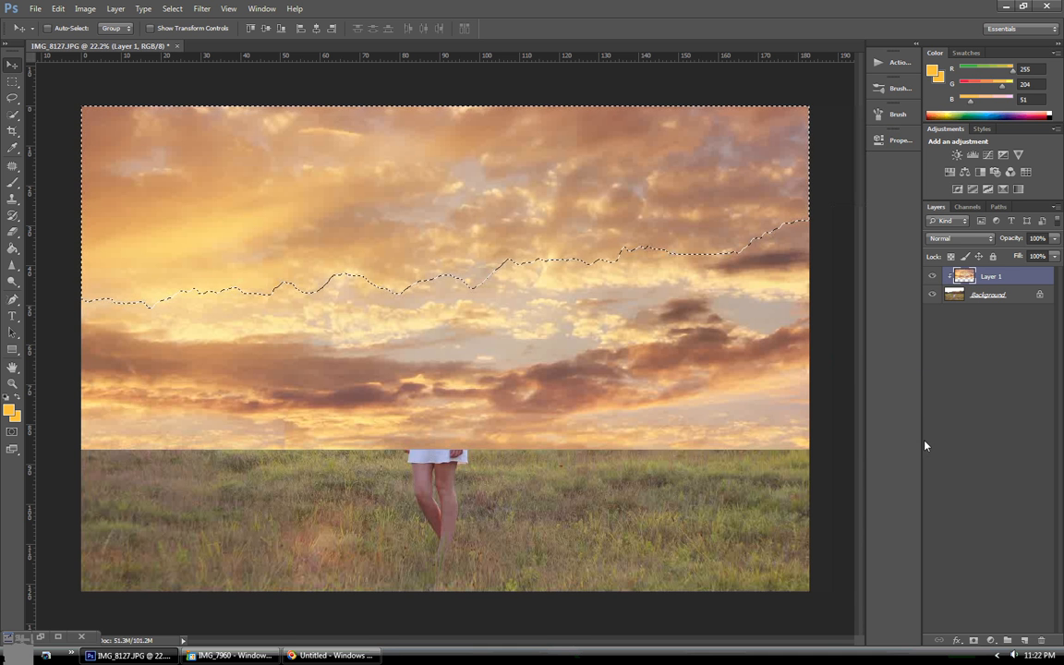
{"action": "left_click", "coordinate": [973, 642]}
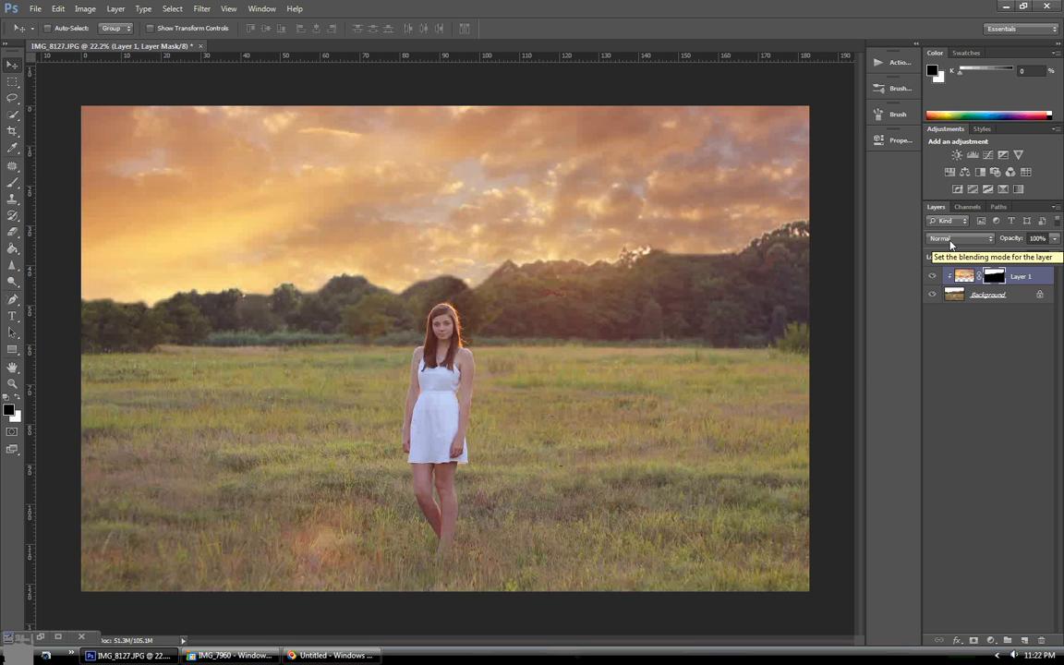
Set the sunset sky layer's blending mode to Multiply and its opacity to 53%.
{"action": "left_click", "coordinate": [951, 241]}
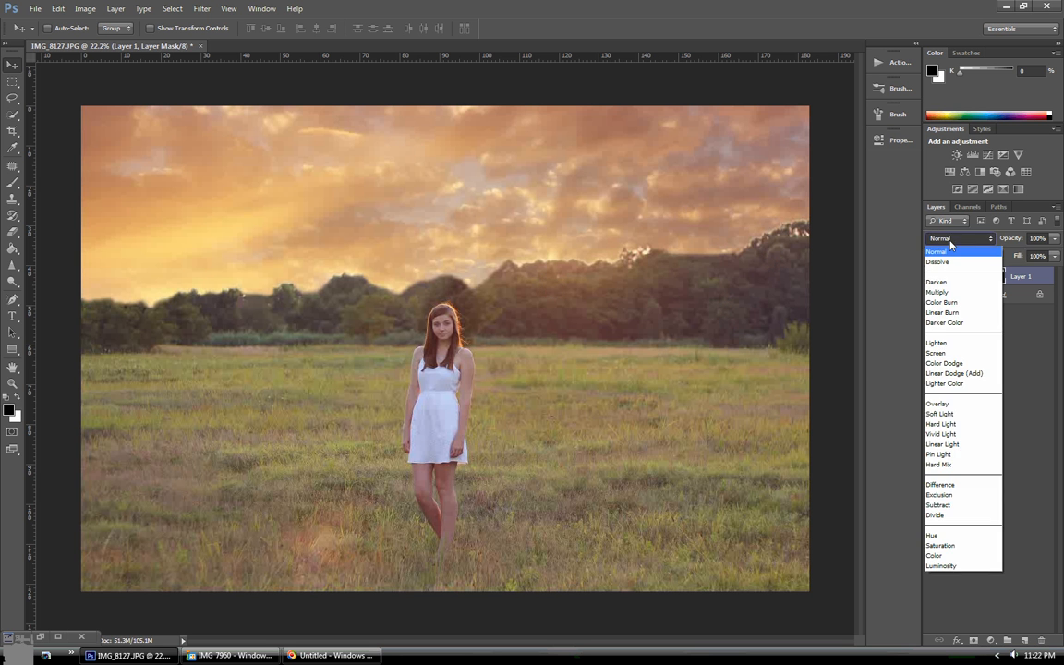
{"action": "left_click", "coordinate": [948, 292]}
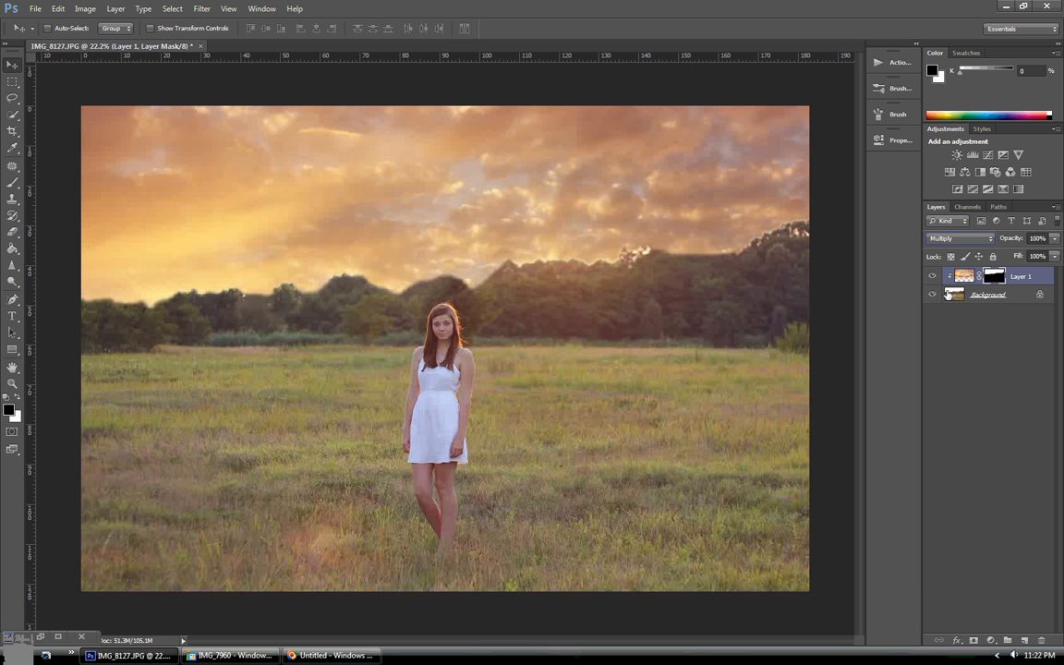
{"action": "left_click", "coordinate": [1056, 241]}
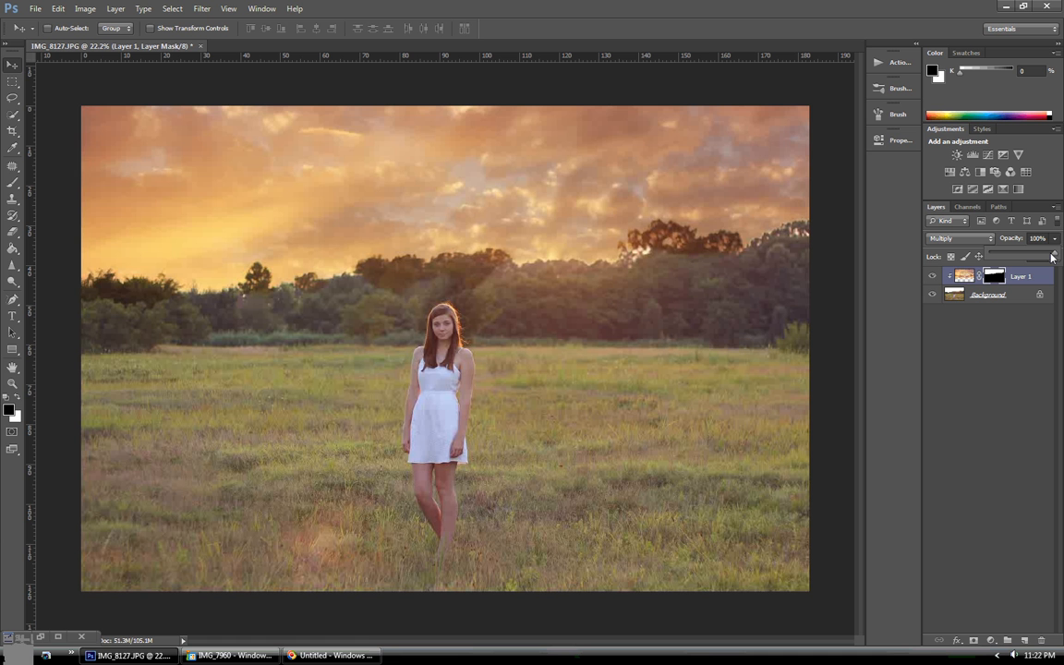
{"action": "left_click_drag", "start_coordinate": [1053, 255], "coordinate": [1034, 255]}
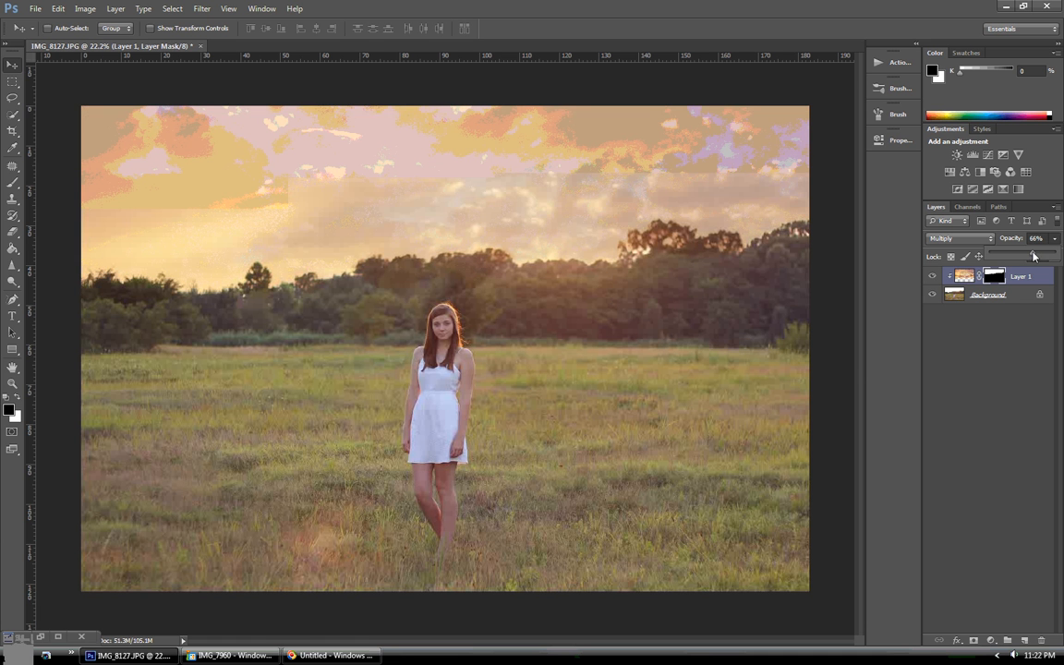
{"action": "left_click_drag", "start_coordinate": [1037, 257], "coordinate": [1029, 258]}
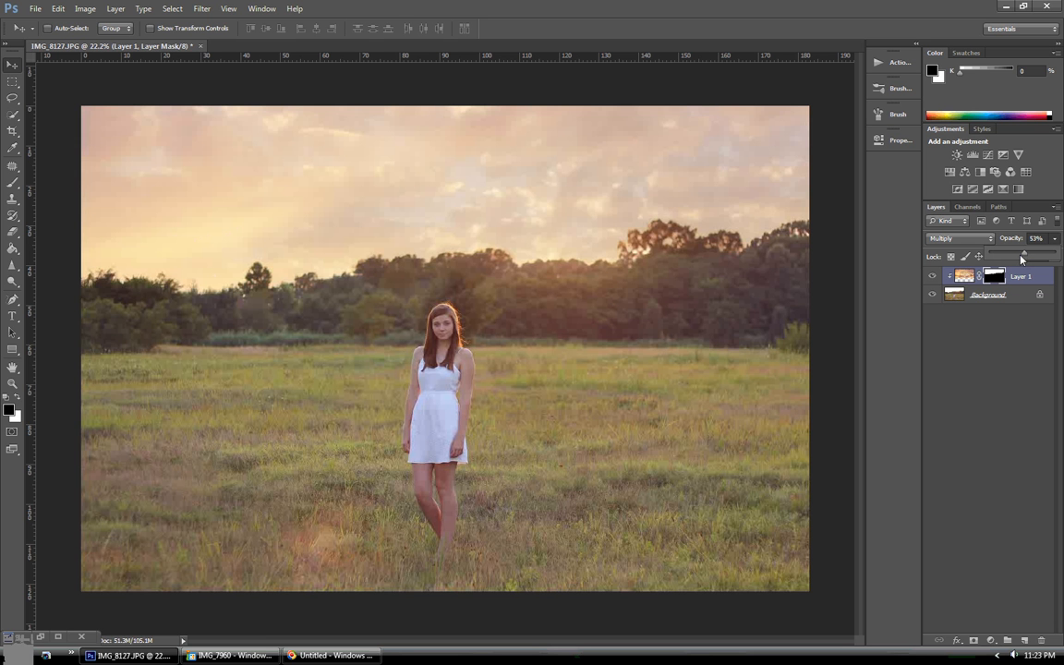
Paint black on the sky layer's mask over the trees above the woman's head with a soft 329 px brush at 51% opacity.
{"action": "left_click", "coordinate": [12, 184]}
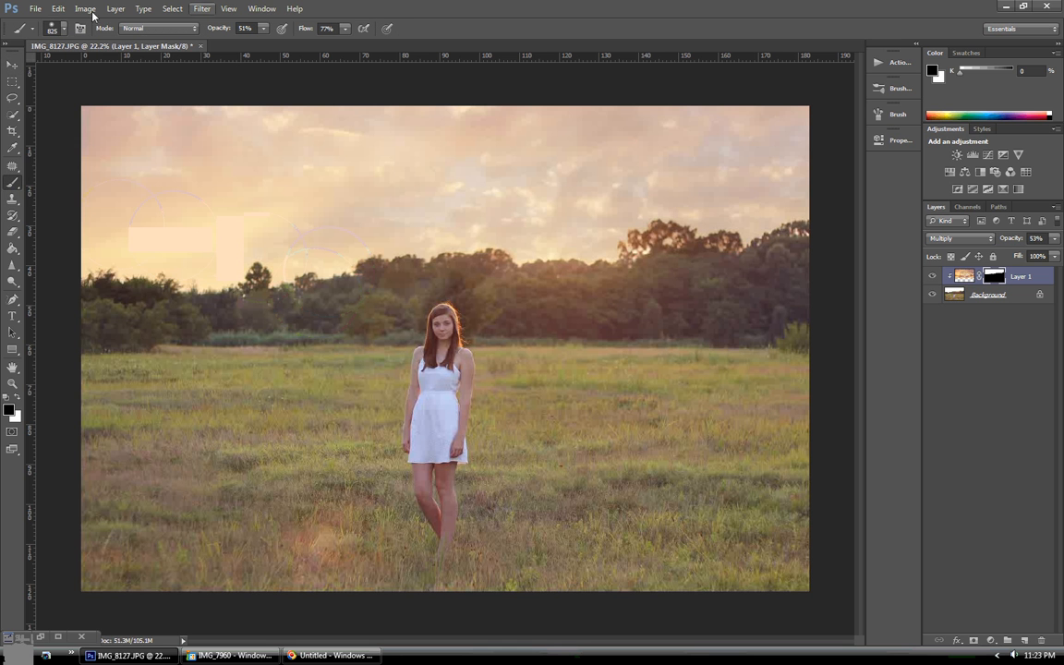
{"action": "left_click", "coordinate": [62, 27]}
{"action": "left_click_drag", "start_coordinate": [120, 70], "coordinate": [119, 70]}
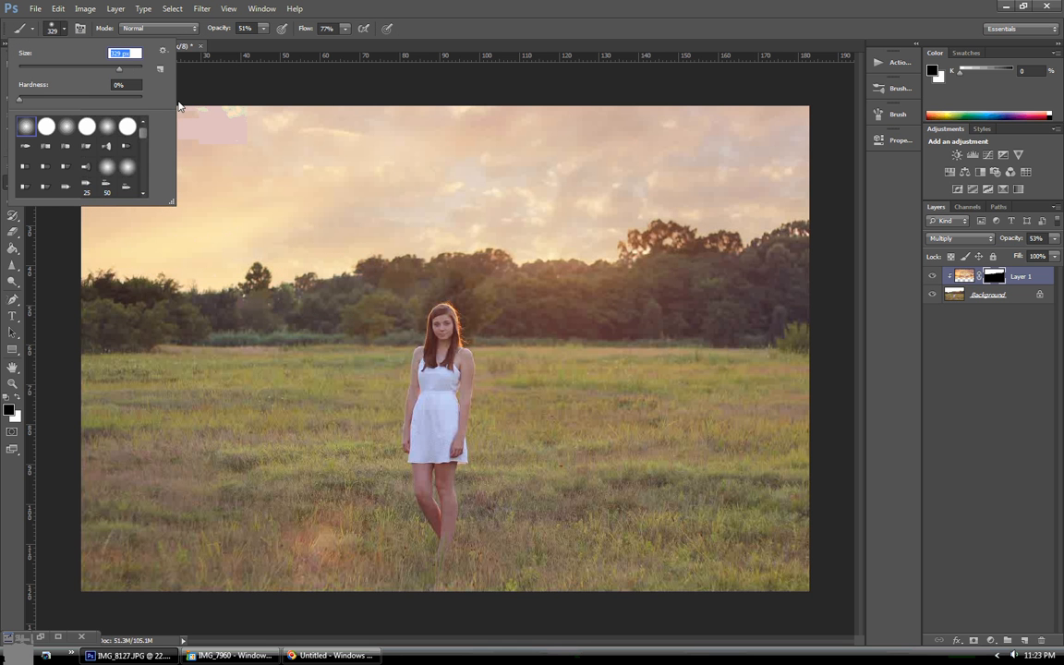
{"action": "left_click", "coordinate": [18, 99]}
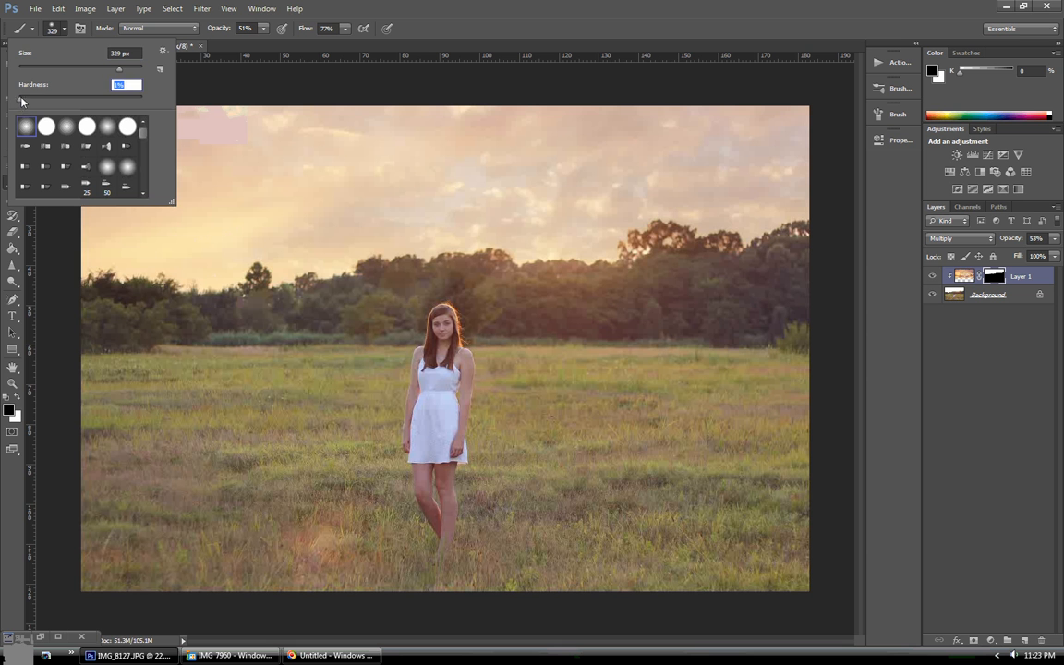
{"action": "left_click", "coordinate": [263, 31]}
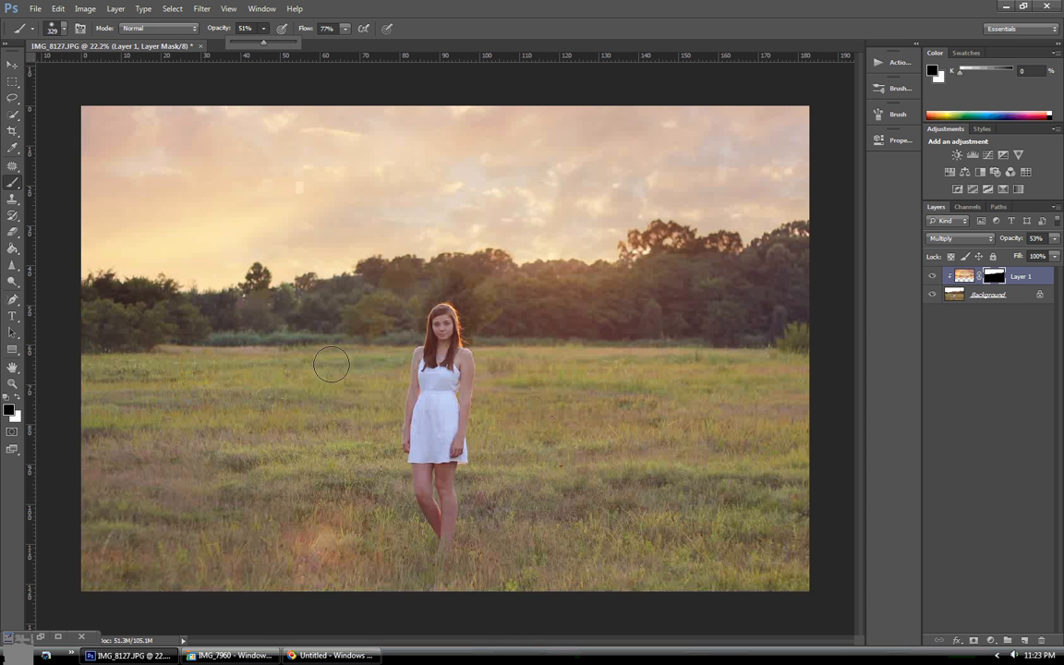
{"action": "left_click", "coordinate": [383, 297]}
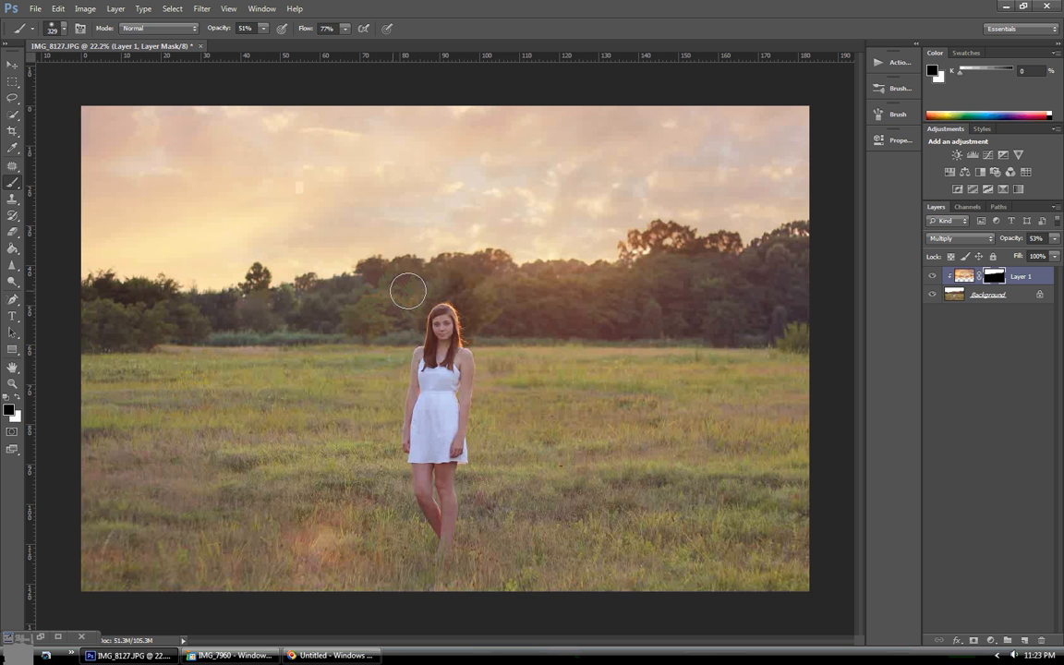
{"action": "mouse_move", "coordinate": [390, 301]}
{"action": "left_mouse_down"}
{"action": "mouse_move", "coordinate": [411, 300]}
{"action": "mouse_move", "coordinate": [386, 292]}
{"action": "mouse_move", "coordinate": [435, 296]}
{"action": "left_mouse_up"}
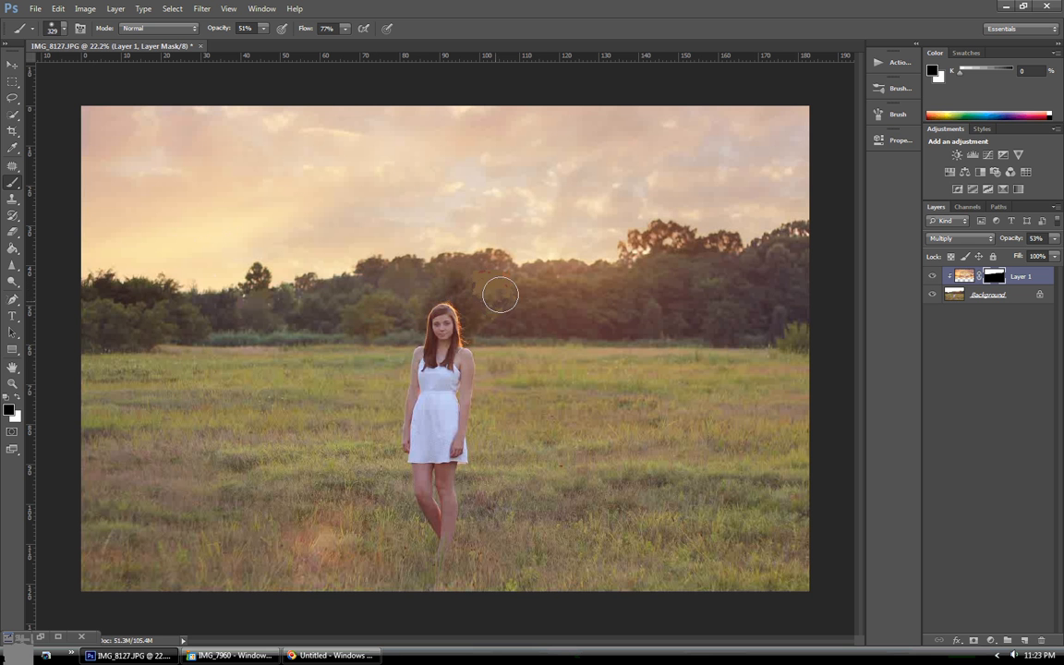
Paint the sky mask along the tree line with the brush at 81% opacity, and set the sky layer's opacity to 50%.
{"action": "left_click", "coordinate": [263, 28]}
{"action": "left_click_drag", "start_coordinate": [278, 44], "coordinate": [282, 44]}
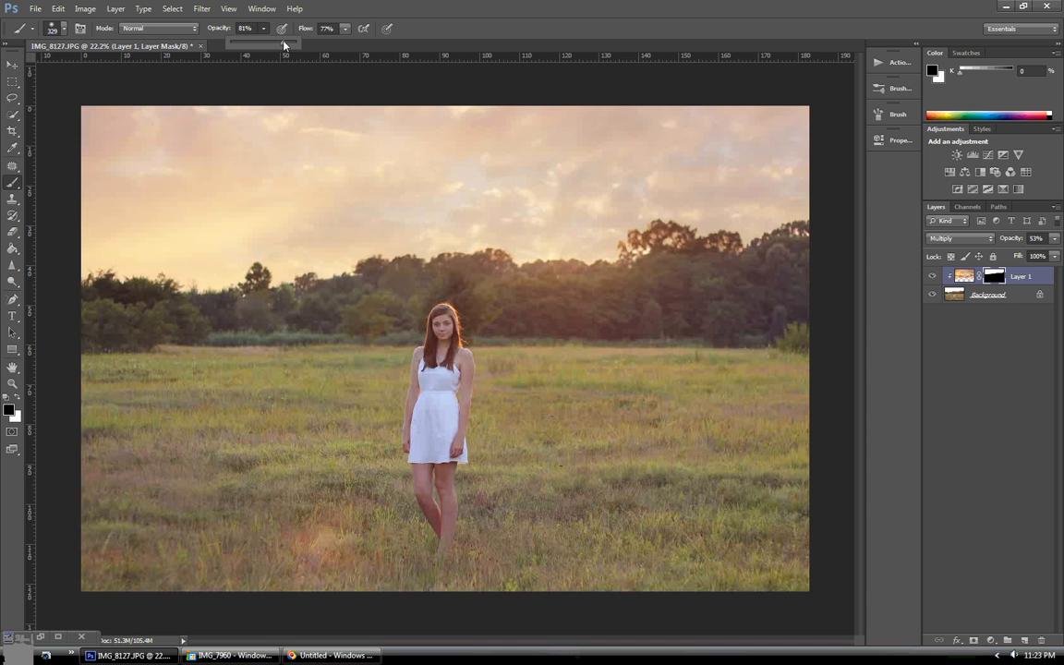
{"action": "left_click", "coordinate": [670, 266]}
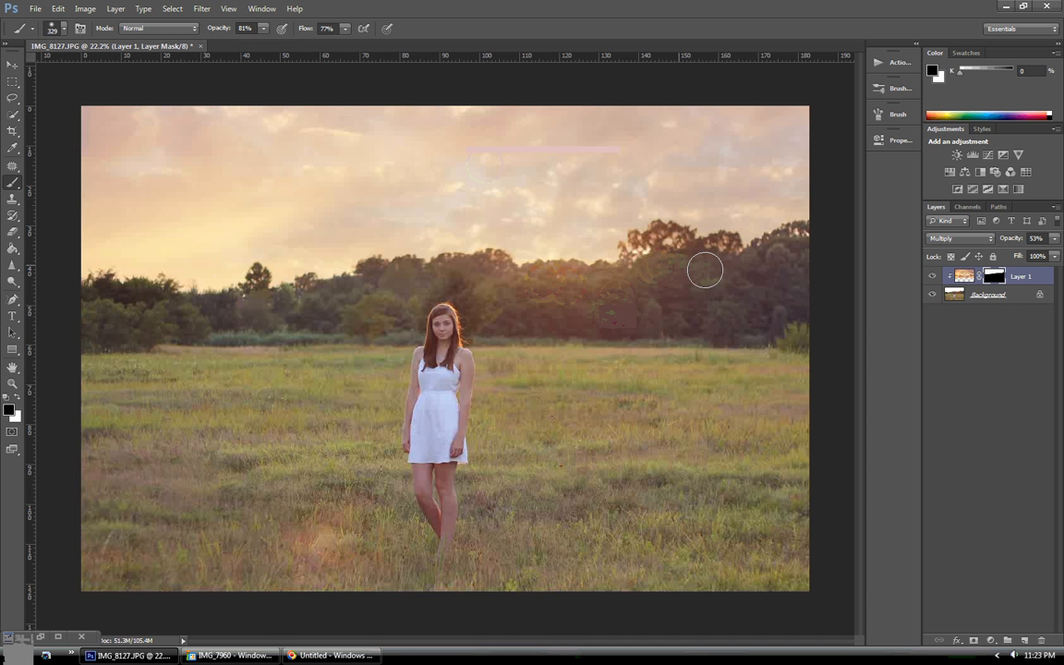
{"action": "mouse_move", "coordinate": [700, 264]}
{"action": "left_mouse_down"}
{"action": "mouse_move", "coordinate": [739, 268]}
{"action": "mouse_move", "coordinate": [713, 277]}
{"action": "mouse_move", "coordinate": [688, 265]}
{"action": "mouse_move", "coordinate": [532, 314]}
{"action": "mouse_move", "coordinate": [565, 223]}
{"action": "mouse_move", "coordinate": [610, 236]}
{"action": "mouse_move", "coordinate": [484, 298]}
{"action": "left_mouse_up"}
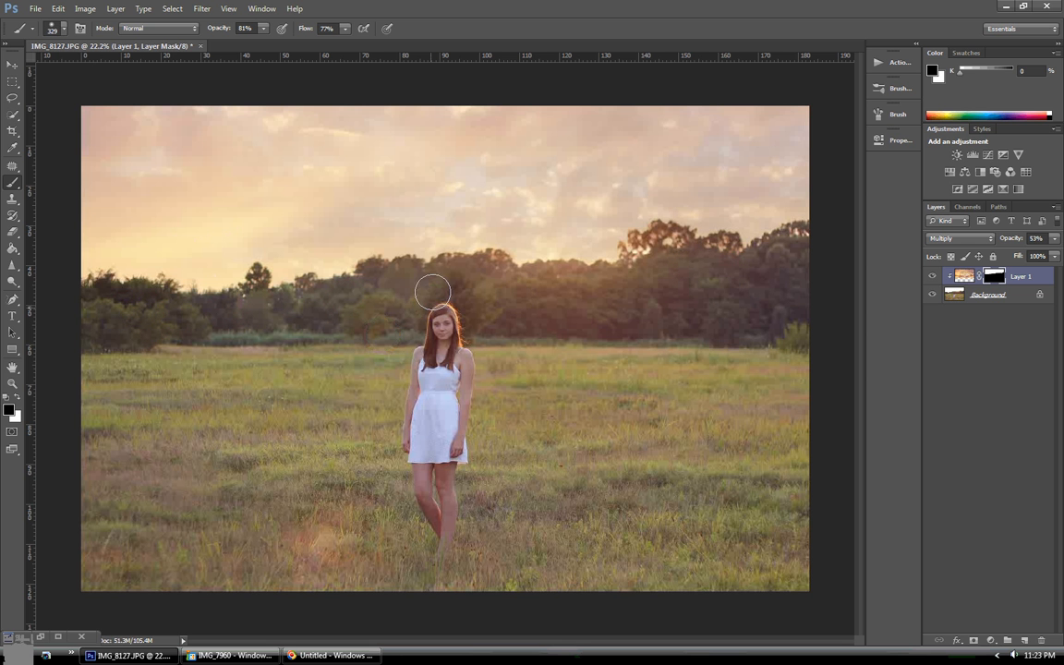
{"action": "left_click", "coordinate": [1054, 238]}
{"action": "left_click_drag", "start_coordinate": [1028, 256], "coordinate": [1027, 254]}
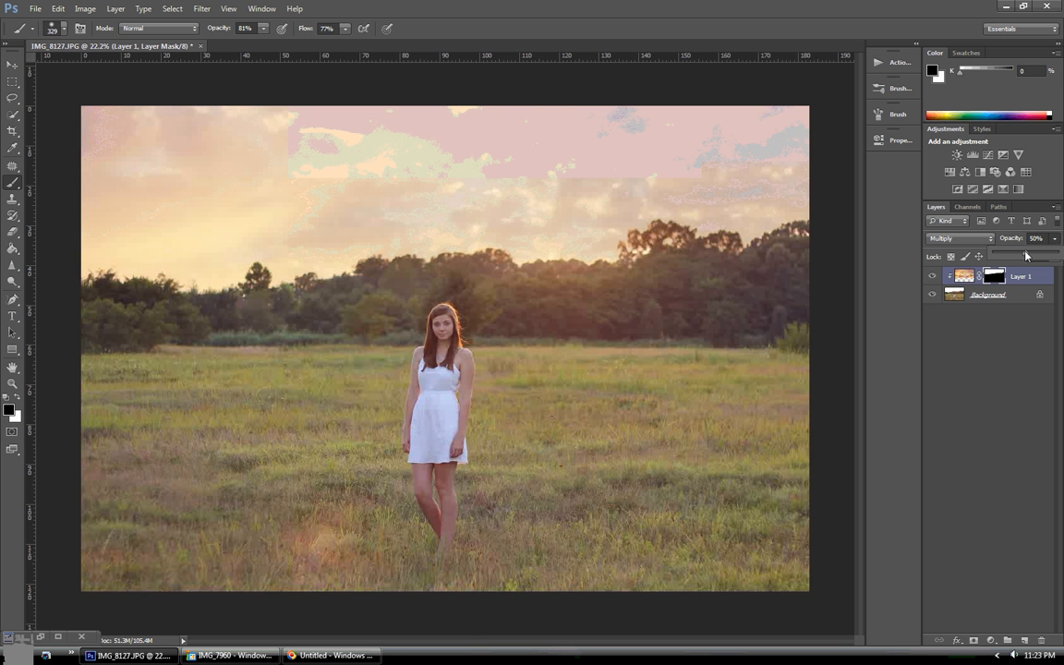
Select the Background layer and set up a soft 442 px brush with foreground color ffcc33 at 10% opacity.
{"action": "left_click", "coordinate": [981, 295]}
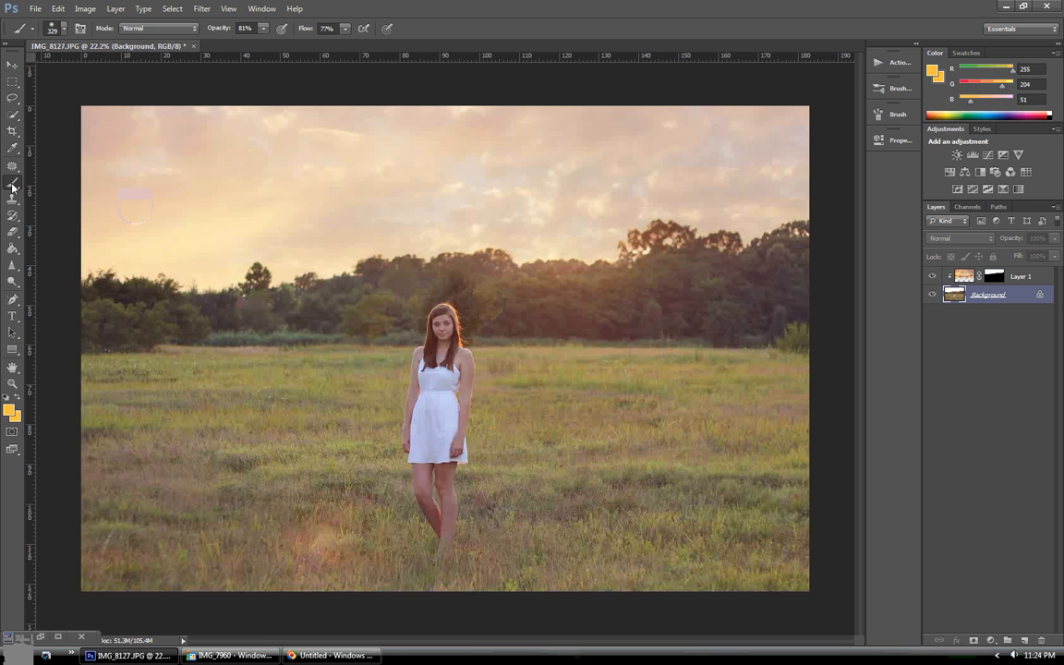
{"action": "left_click", "coordinate": [11, 412]}
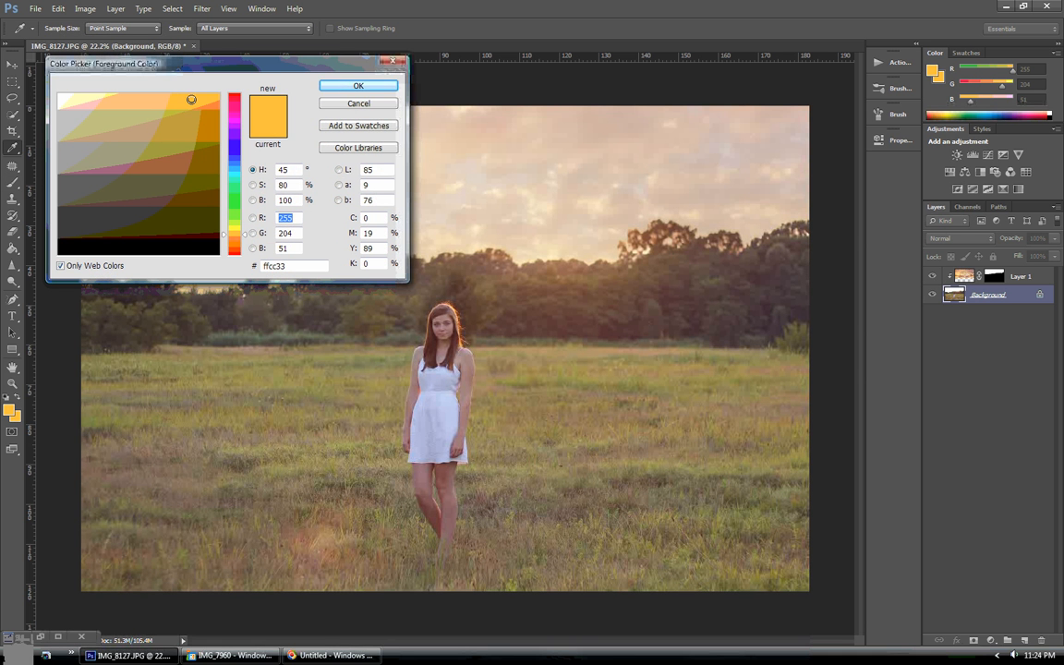
{"action": "left_click", "coordinate": [391, 87]}
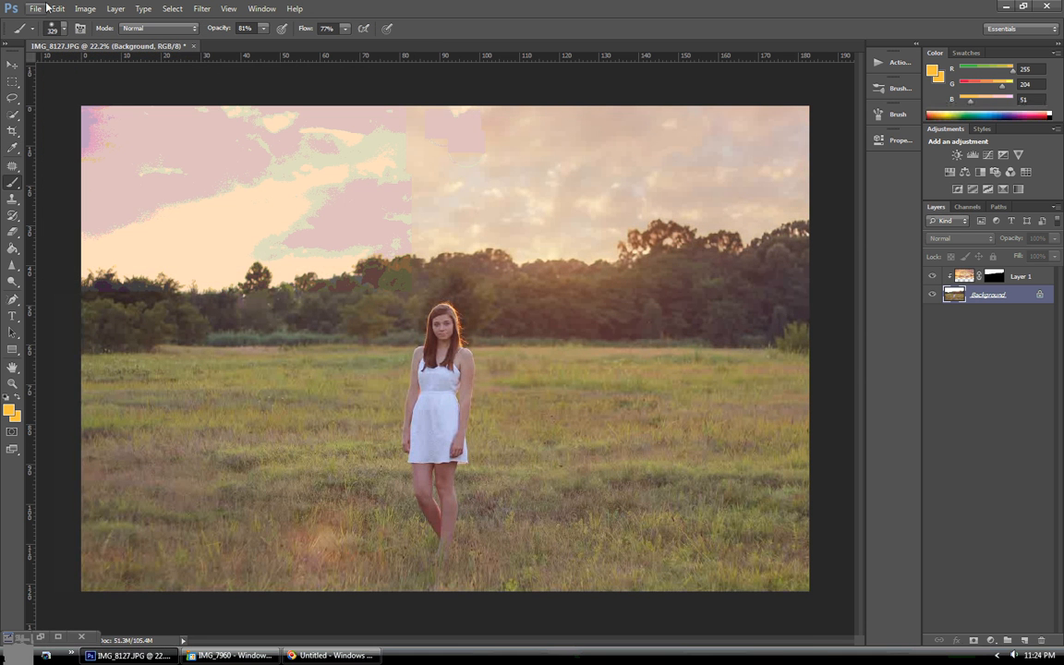
{"action": "left_click", "coordinate": [53, 27]}
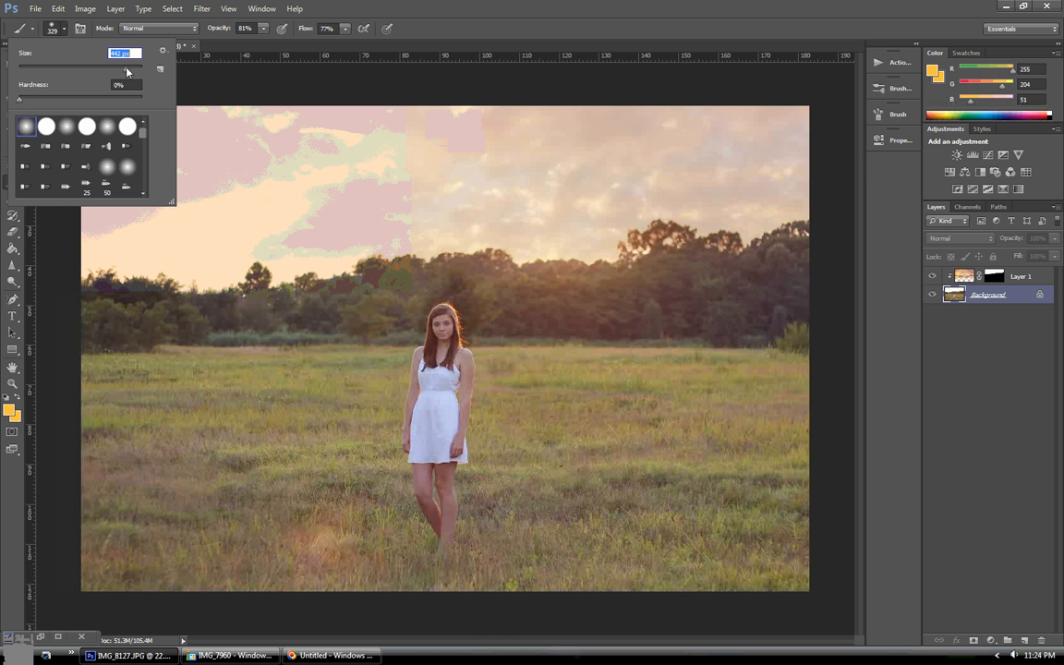
{"action": "left_click", "coordinate": [265, 29]}
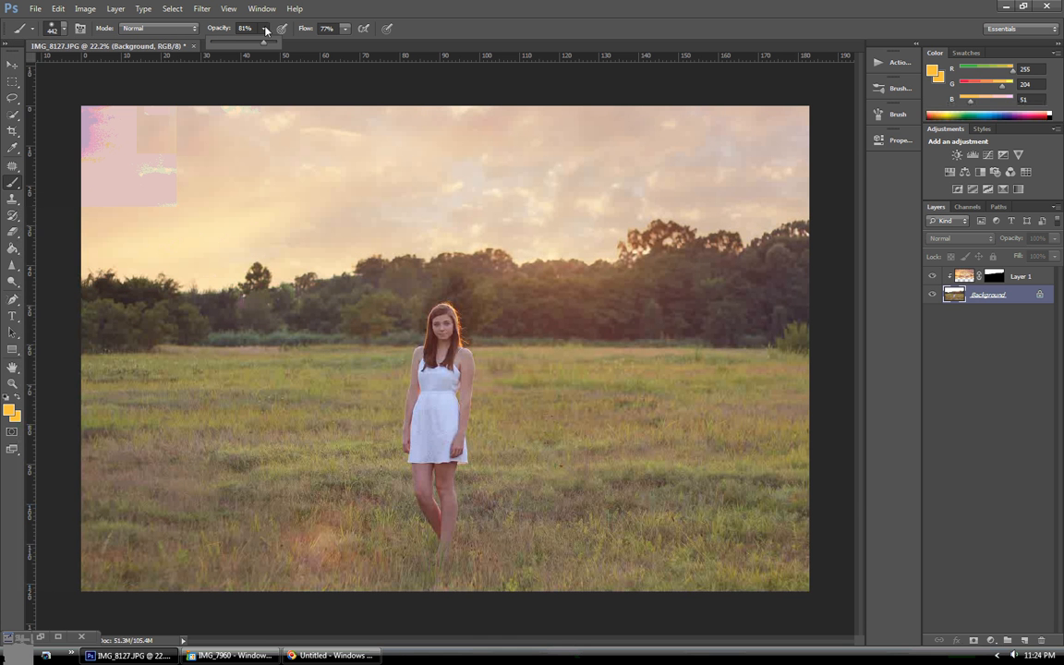
{"action": "left_click_drag", "start_coordinate": [264, 46], "coordinate": [257, 49]}
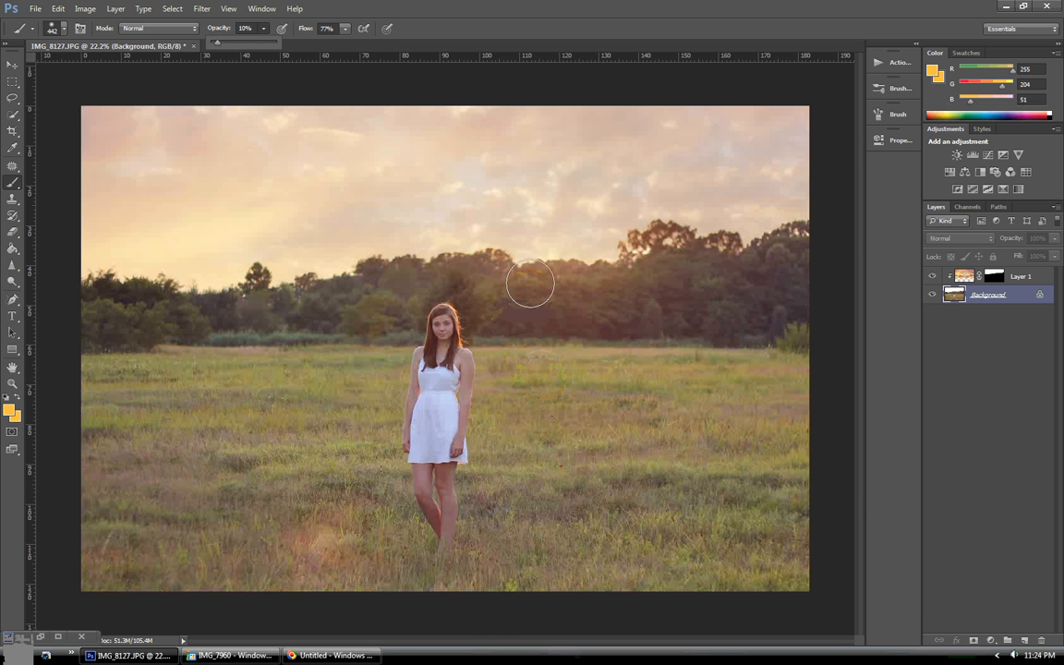
Enlarge the brush to 1057 px and paint a warm golden glow over the trees and field around the woman.
{"action": "left_click", "coordinate": [51, 31]}
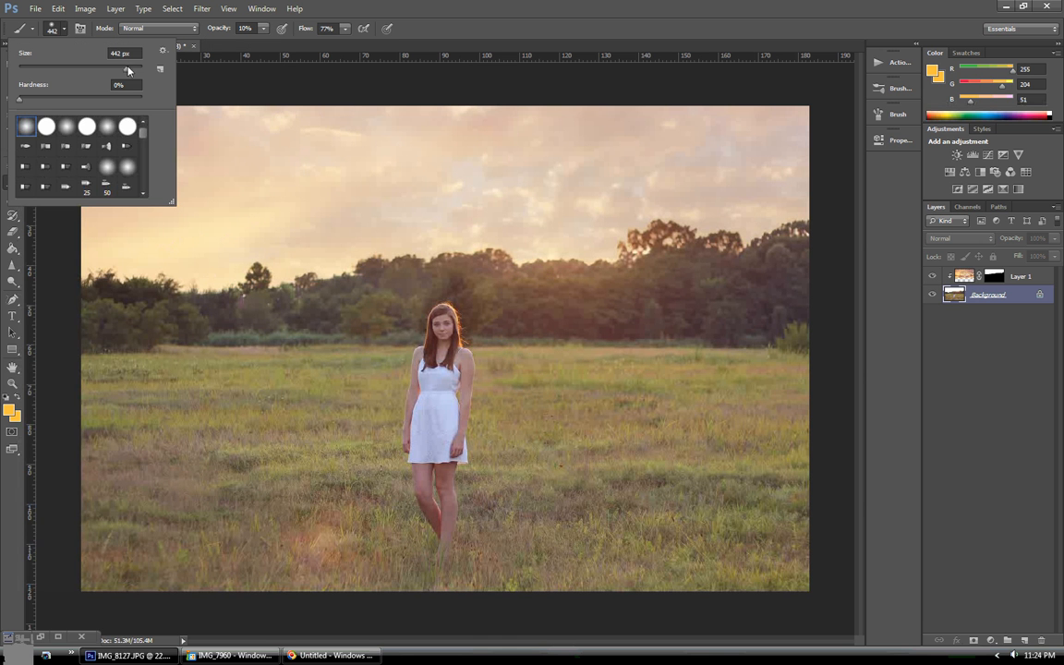
{"action": "left_click_drag", "start_coordinate": [131, 71], "coordinate": [132, 71]}
{"action": "mouse_move", "coordinate": [559, 308]}
{"action": "left_mouse_down"}
{"action": "mouse_move", "coordinate": [558, 297]}
{"action": "mouse_move", "coordinate": [498, 325]}
{"action": "left_mouse_up"}
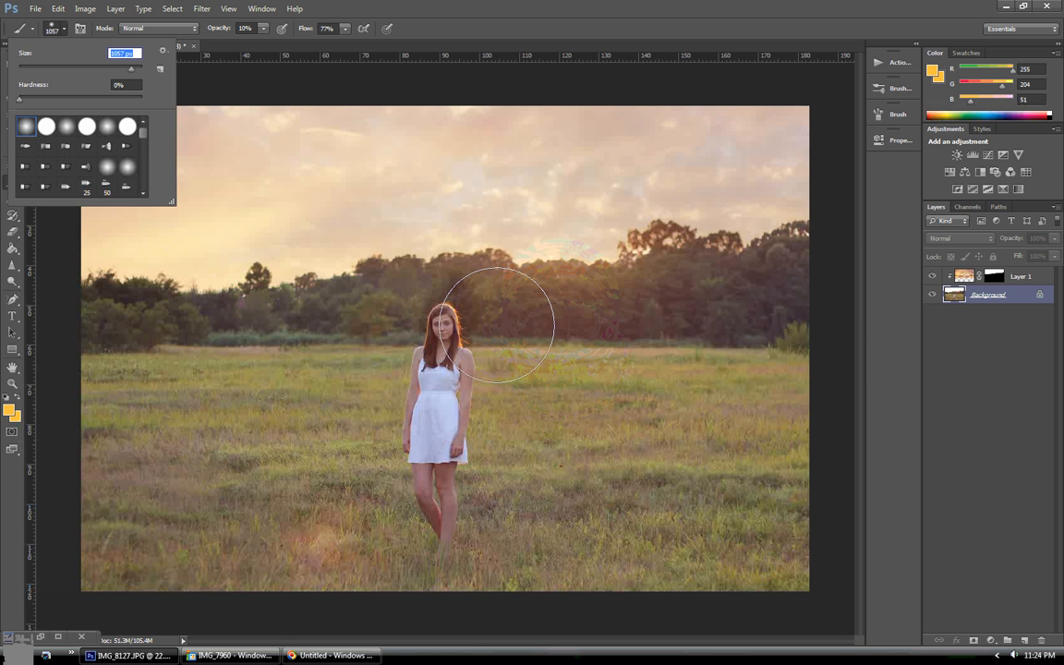
{"action": "left_click", "coordinate": [549, 307]}
{"action": "mouse_move", "coordinate": [549, 323]}
{"action": "left_mouse_down"}
{"action": "mouse_move", "coordinate": [521, 390]}
{"action": "mouse_move", "coordinate": [558, 444]}
{"action": "mouse_move", "coordinate": [522, 494]}
{"action": "mouse_move", "coordinate": [636, 304]}
{"action": "mouse_move", "coordinate": [801, 529]}
{"action": "mouse_move", "coordinate": [582, 441]}
{"action": "mouse_move", "coordinate": [462, 280]}
{"action": "mouse_move", "coordinate": [389, 282]}
{"action": "mouse_move", "coordinate": [467, 292]}
{"action": "mouse_move", "coordinate": [415, 462]}
{"action": "left_mouse_up"}
Reduce the brush to 463 px and paint more golden light along the trees behind and beside the woman.
{"action": "left_click", "coordinate": [63, 30]}
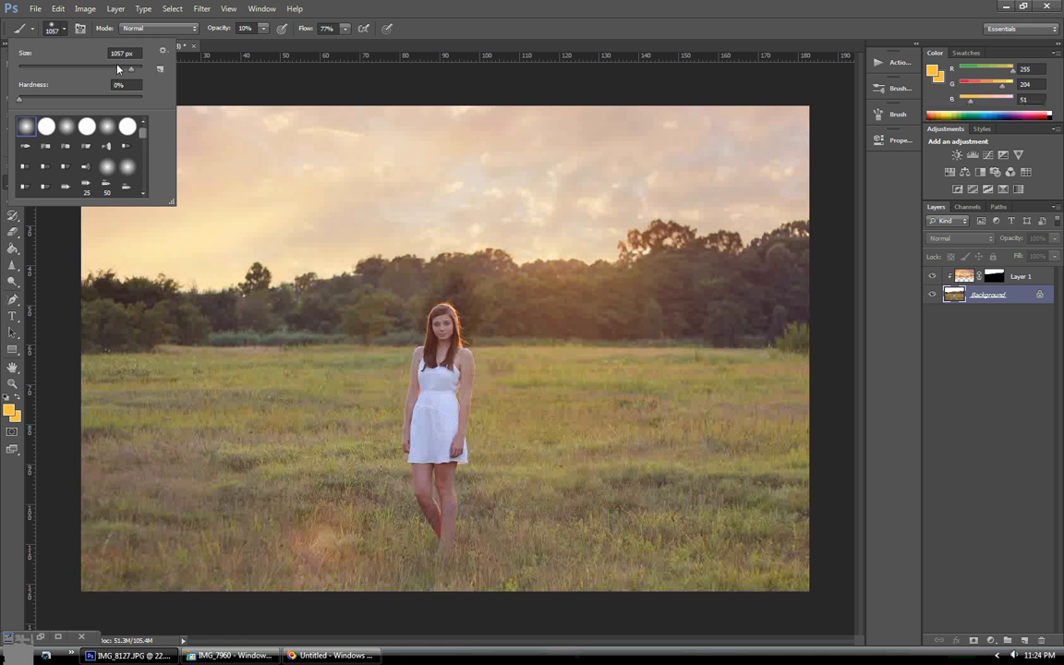
{"action": "left_click", "coordinate": [128, 69]}
{"action": "mouse_move", "coordinate": [430, 294]}
{"action": "left_mouse_down"}
{"action": "mouse_move", "coordinate": [475, 292]}
{"action": "mouse_move", "coordinate": [492, 349]}
{"action": "mouse_move", "coordinate": [588, 345]}
{"action": "left_mouse_up"}
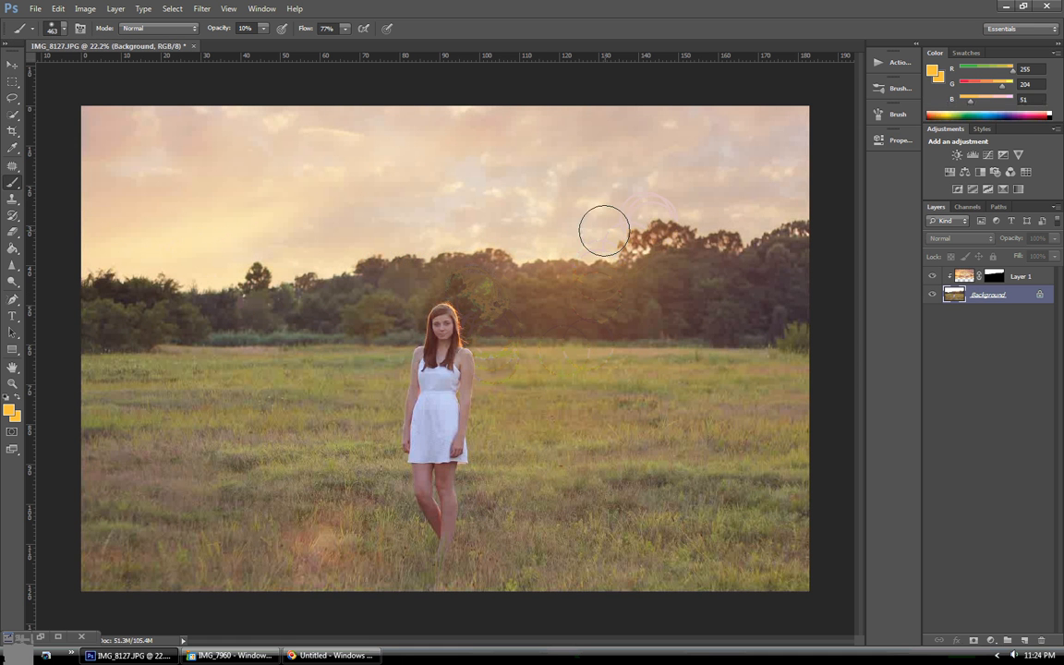
{"action": "left_click_drag", "start_coordinate": [406, 323], "coordinate": [399, 325]}
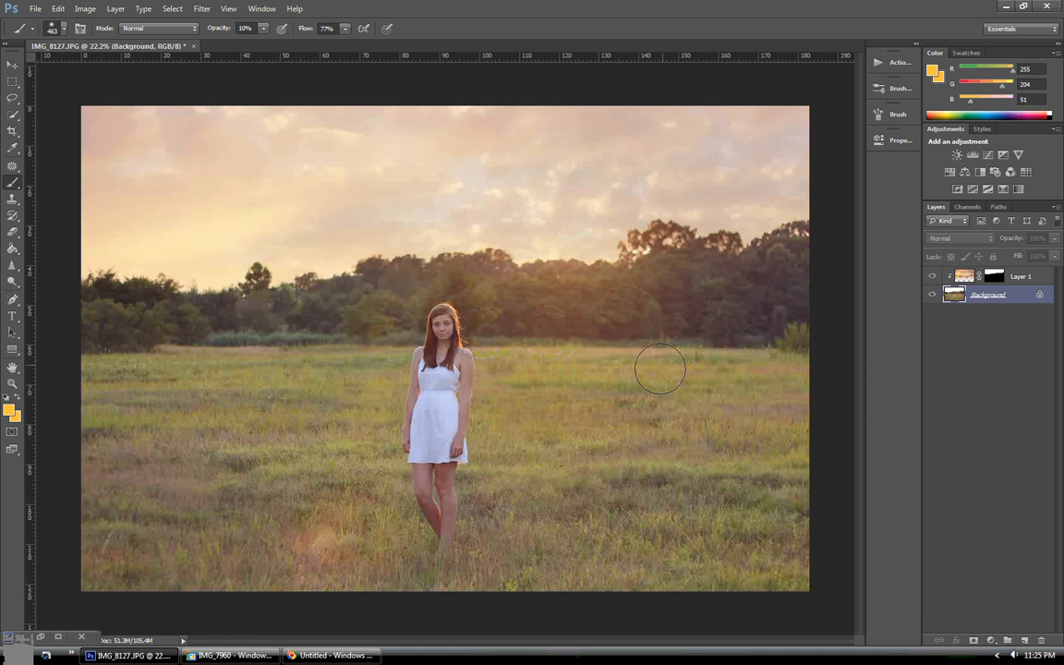
Check the whole composite at a smaller magnification and flatten the image into one Background layer.
{"action": "scroll", "coordinate": [637, 385], "scroll_direction": "down", "scroll_amount": 2}
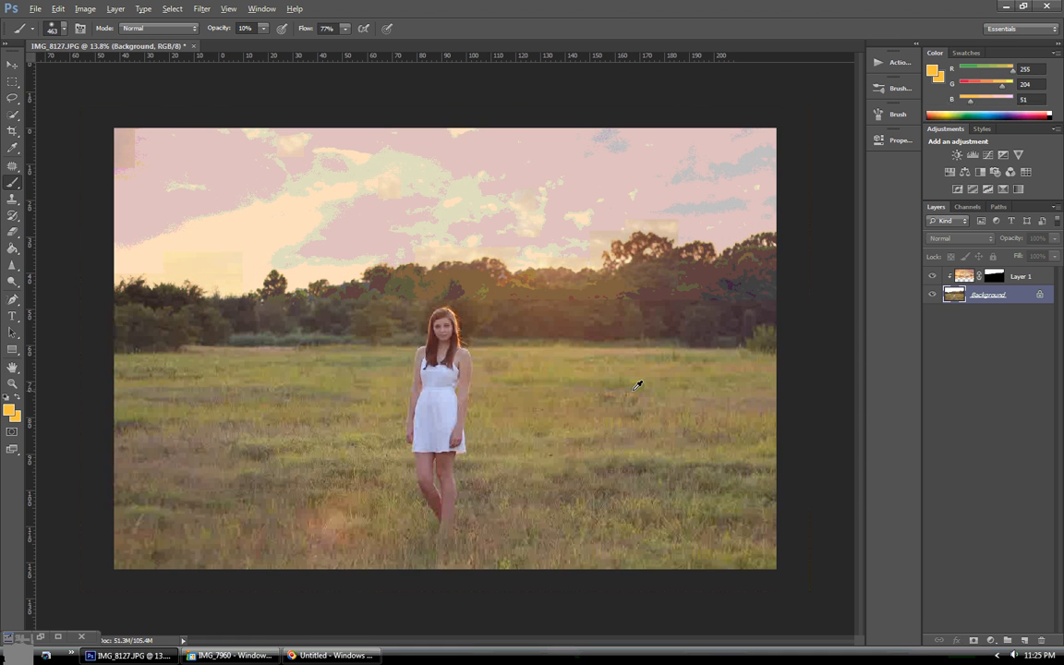
{"action": "scroll", "coordinate": [638, 385], "scroll_direction": "down", "scroll_amount": 2}
{"action": "scroll", "coordinate": [714, 433], "scroll_direction": "up", "scroll_amount": 3}
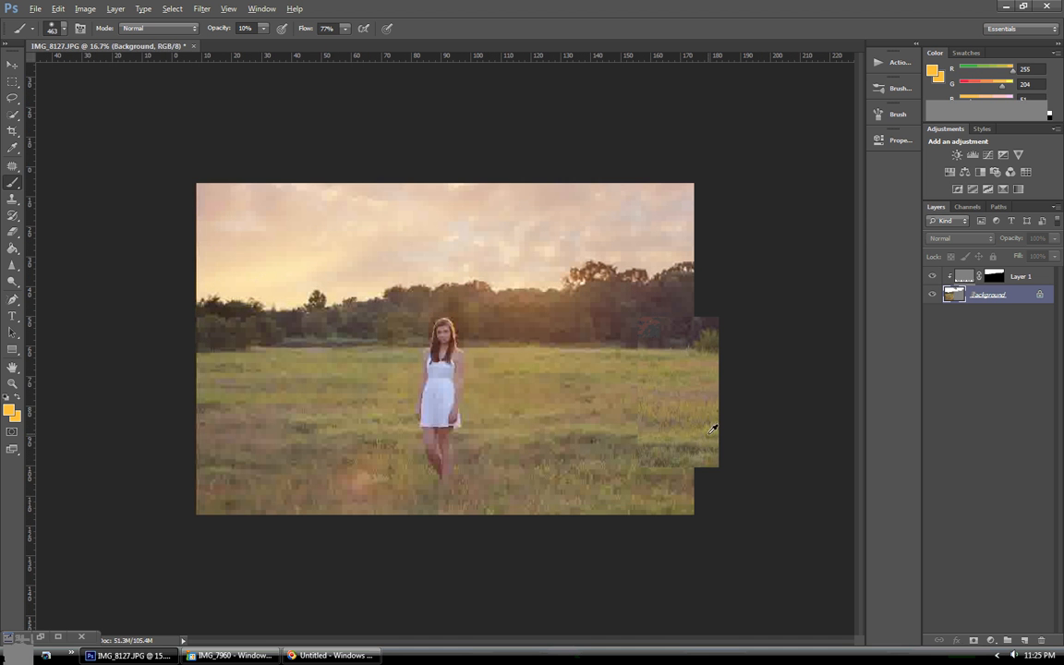
{"action": "scroll", "coordinate": [714, 430], "scroll_direction": "up", "scroll_amount": 1}
{"action": "left_click", "coordinate": [116, 8]}
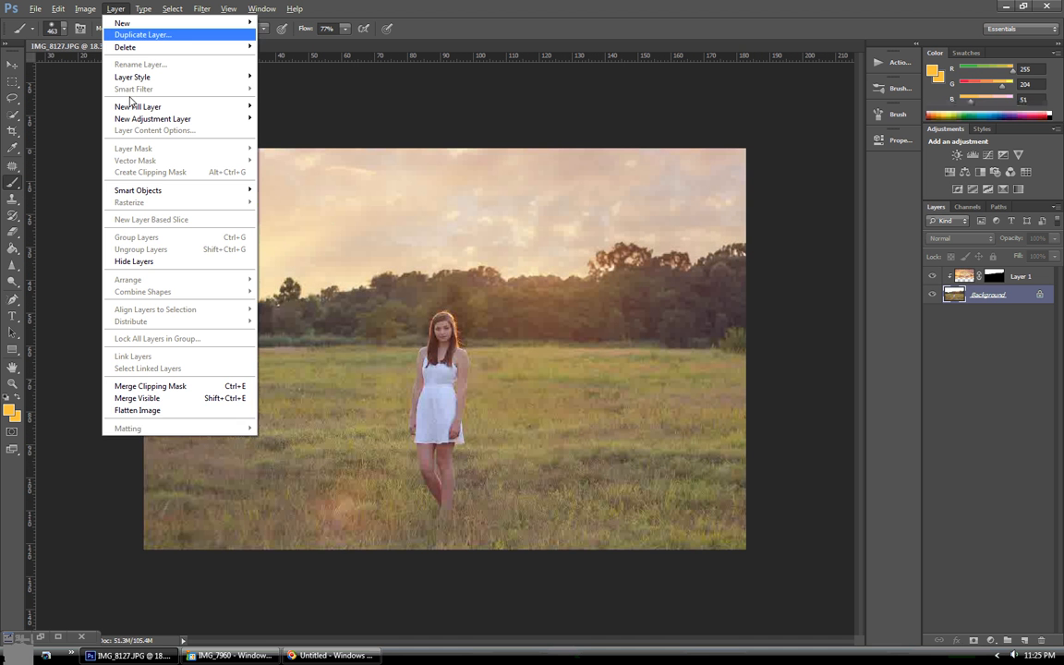
{"action": "left_click", "coordinate": [163, 412]}
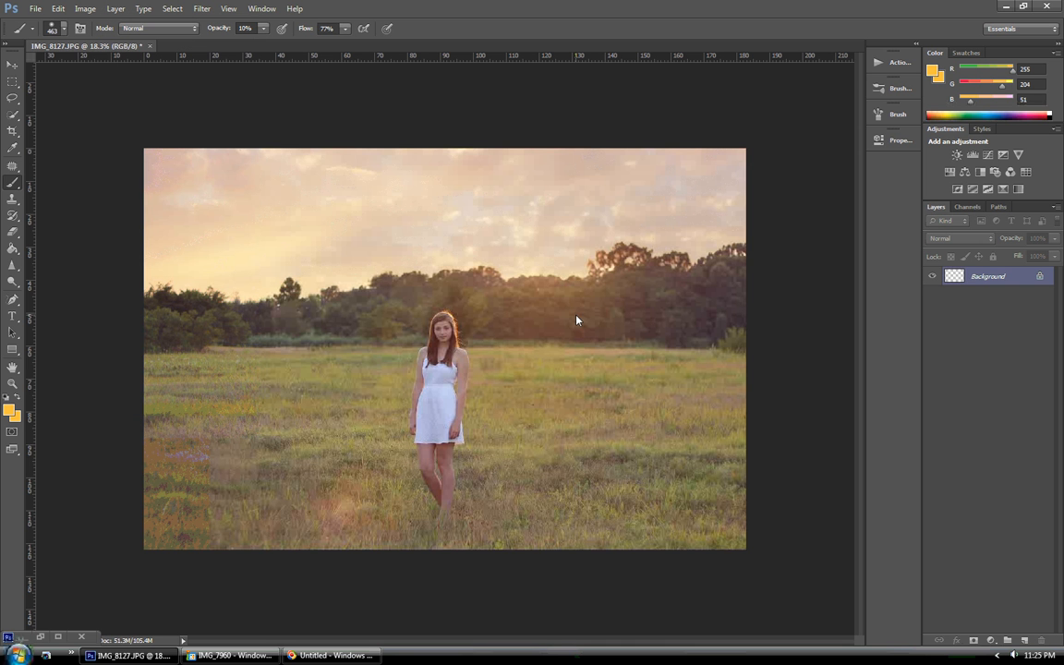